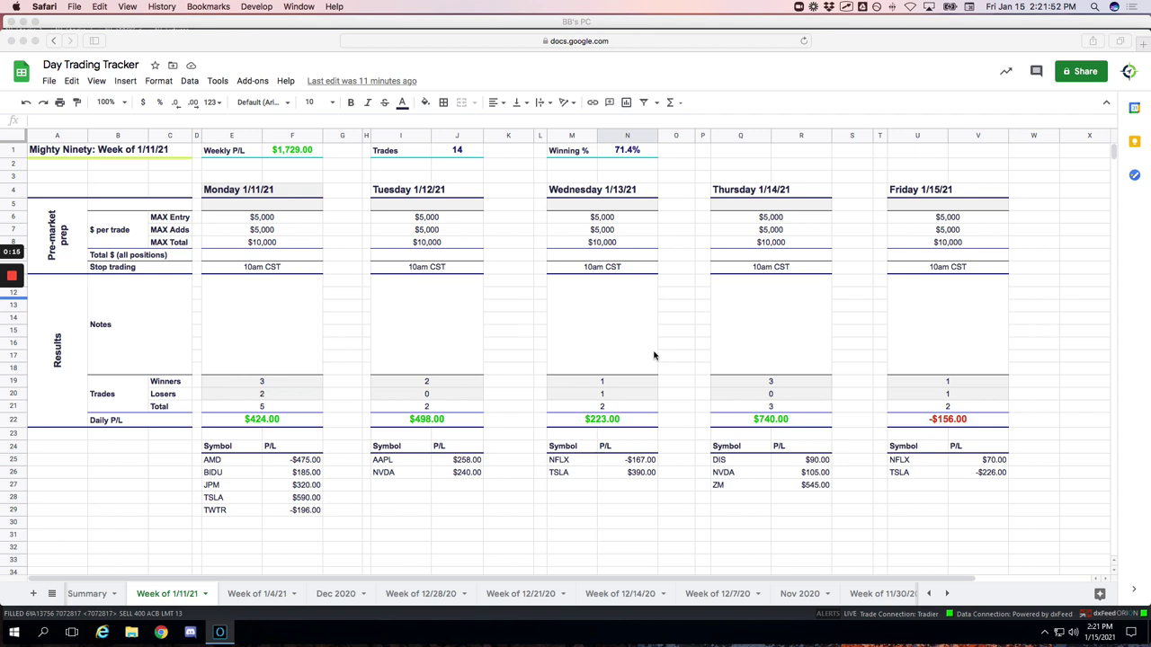
Mark Friday 1/15/21's NFLX and TSLA trades with check marks in the upper table of the Week of 1/11/21 sheet.
scroll(726, 358, right, 3)
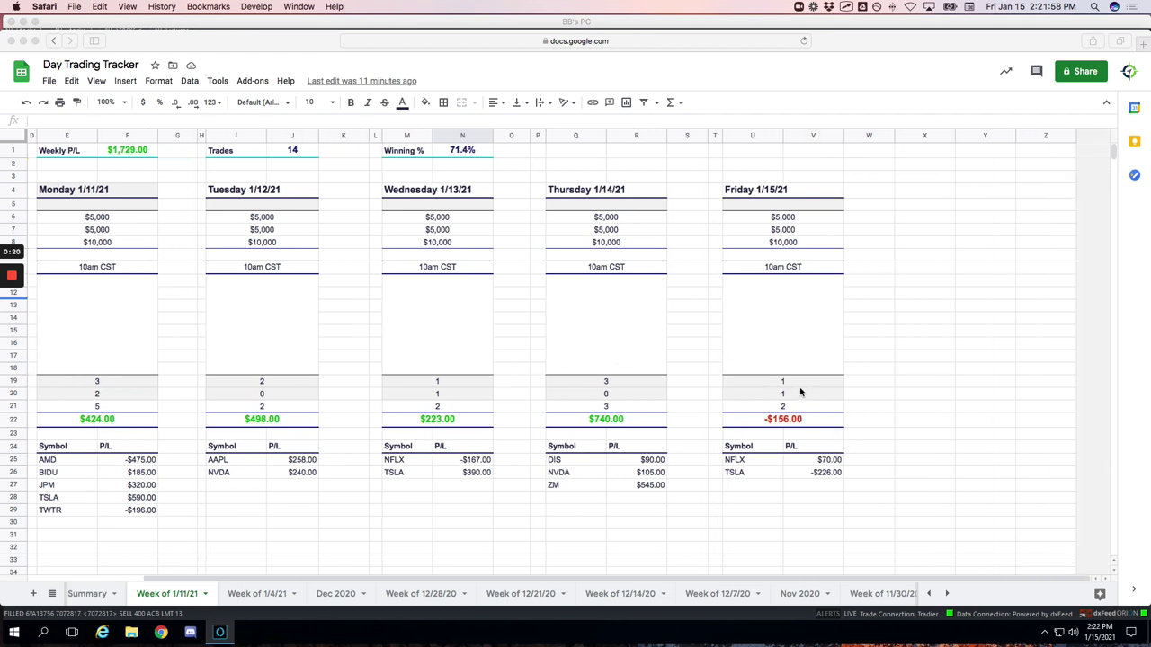
click(856, 459)
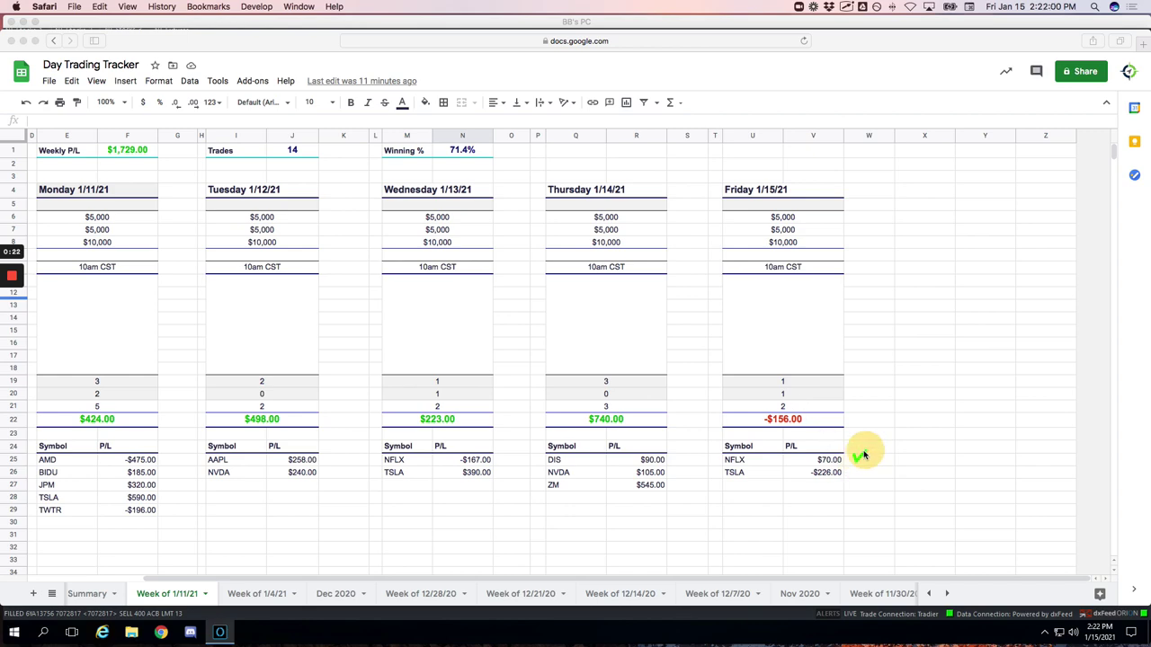
click(863, 471)
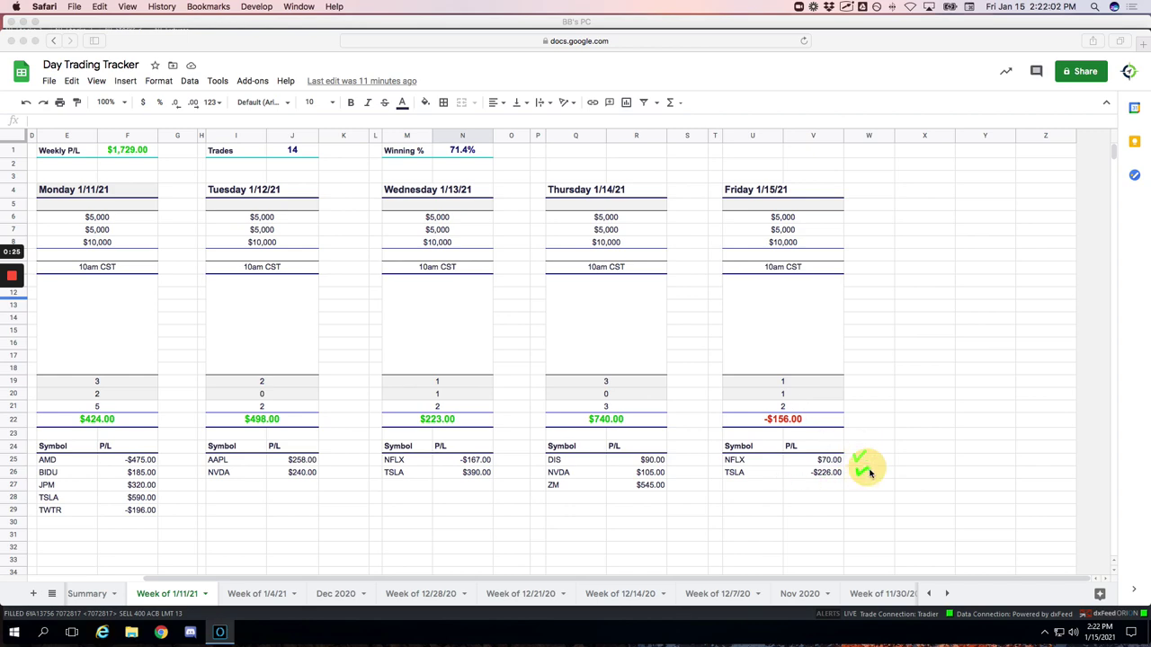
Review the lower Friday 1/15/21 table, marking its winners count and the listed trade results by hand.
scroll(887, 462, down, 10)
scroll(886, 460, down, 13)
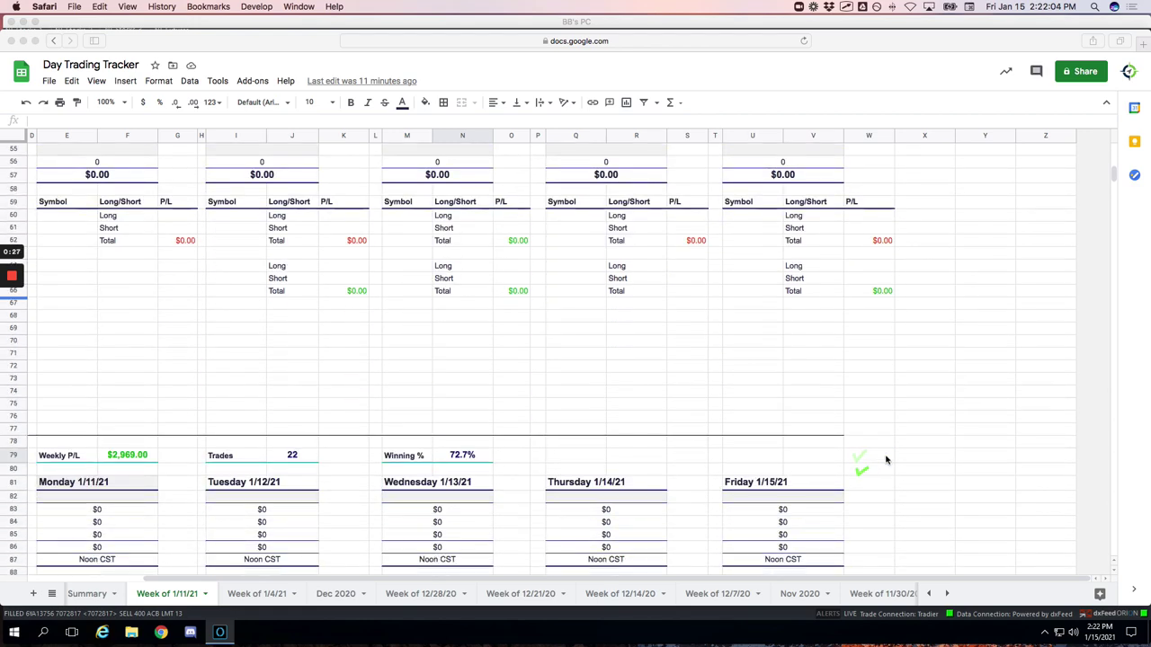
scroll(885, 460, down, 2)
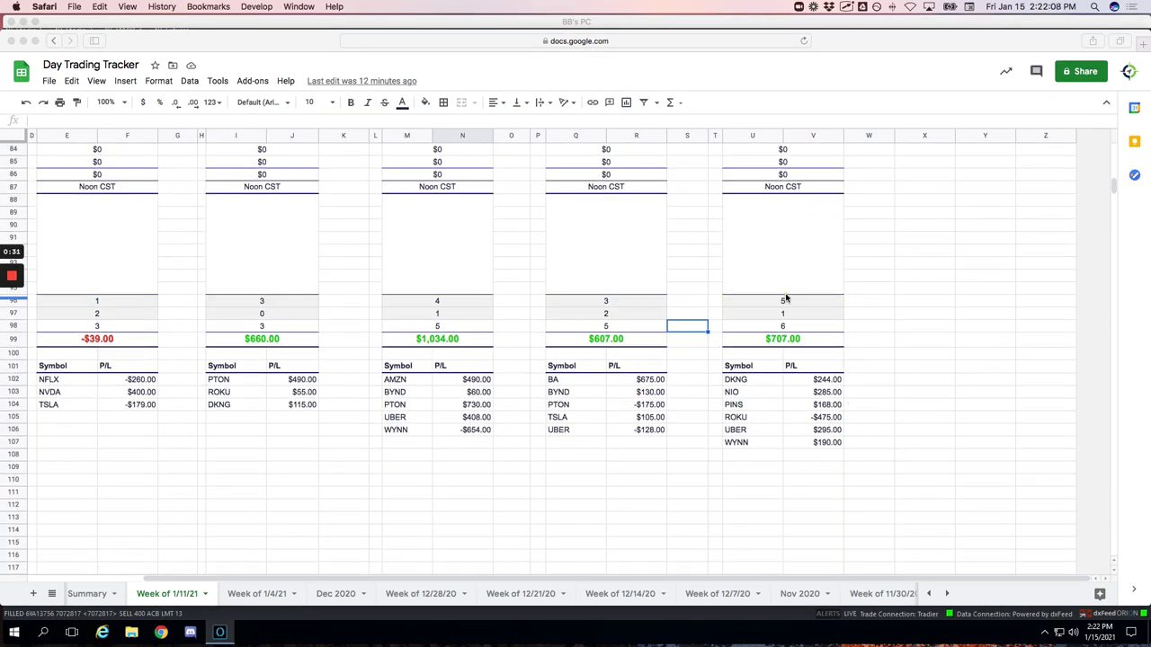
drag(783, 300, 784, 298)
drag(852, 376, 872, 364)
drag(862, 409, 856, 444)
drag(852, 420, 870, 407)
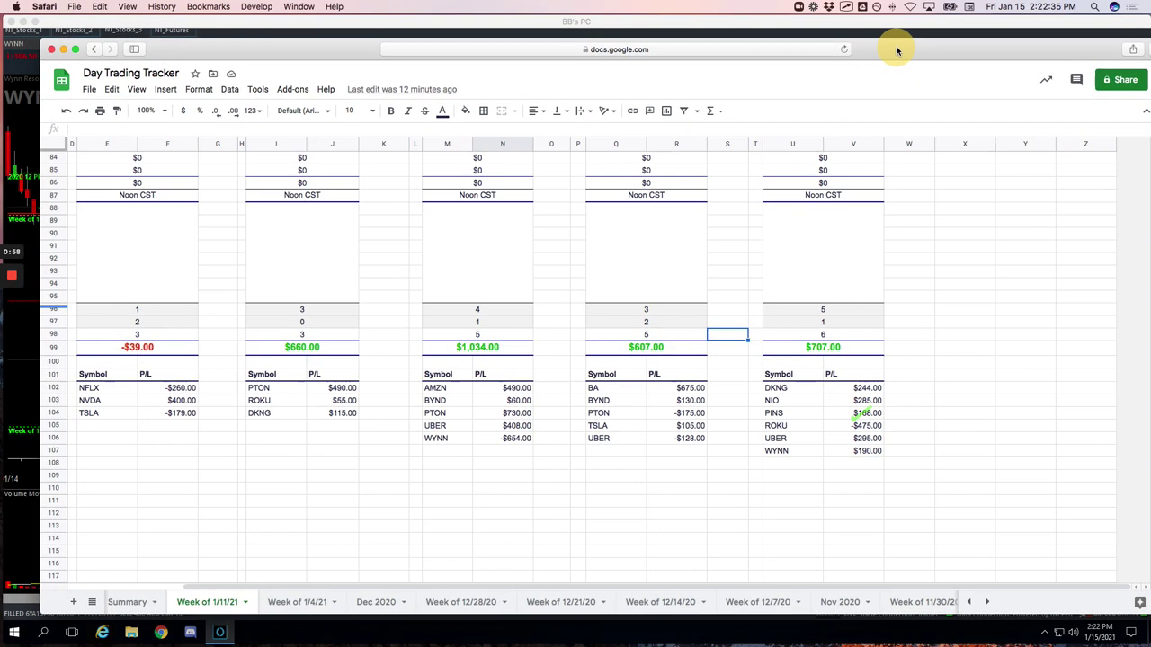
Switch from the tracker to dxFeed Orion on the full-screen remote PC and return the WYNN chart to the chart grid.
drag(894, 44, 121, 56)
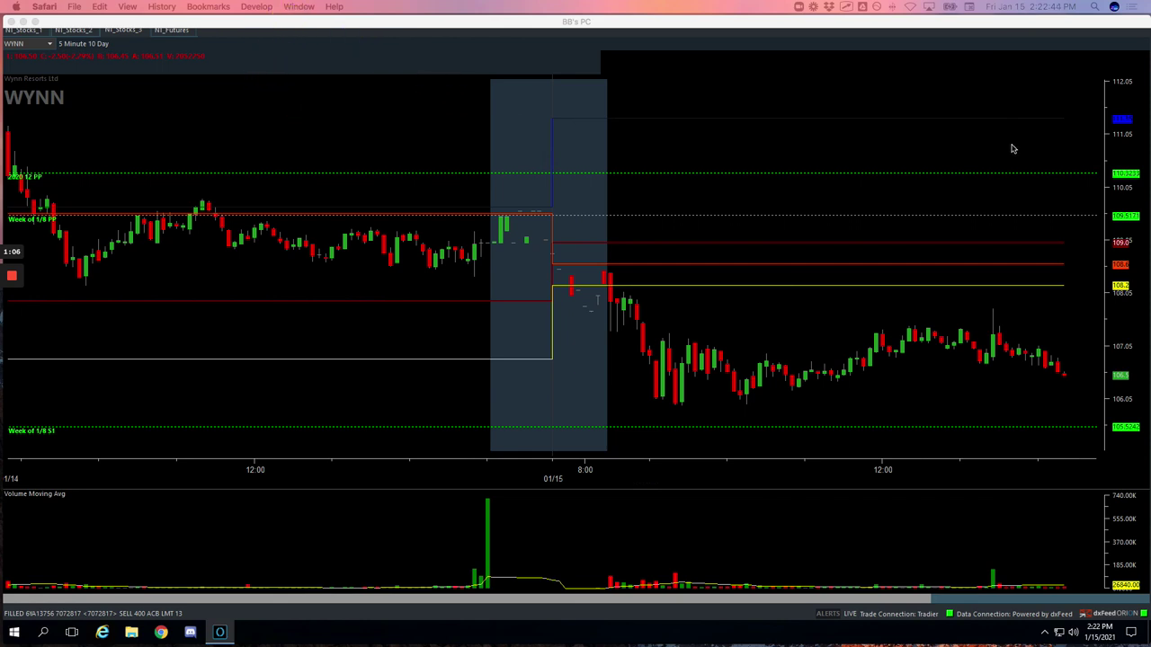
click(33, 21)
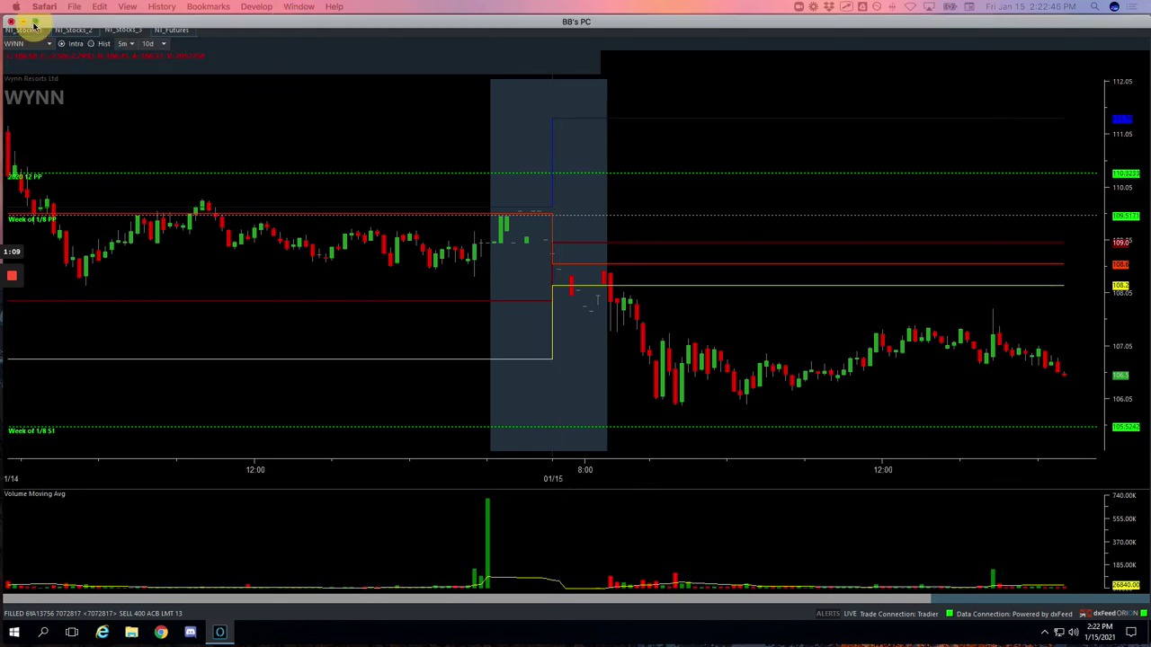
click(35, 21)
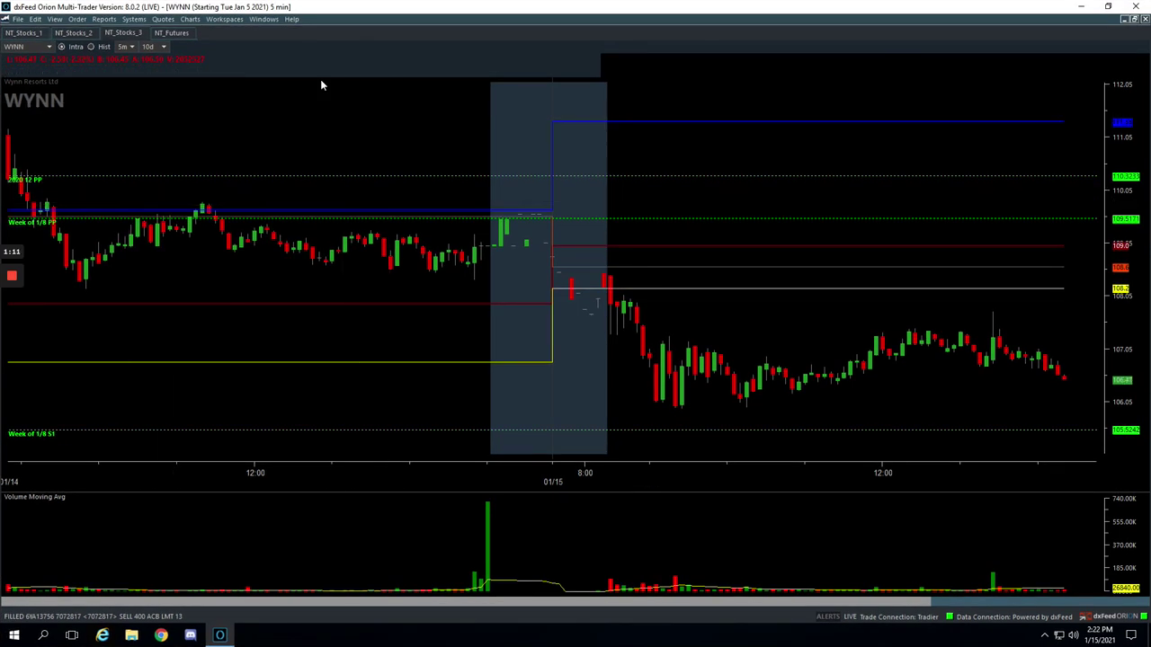
click(1134, 20)
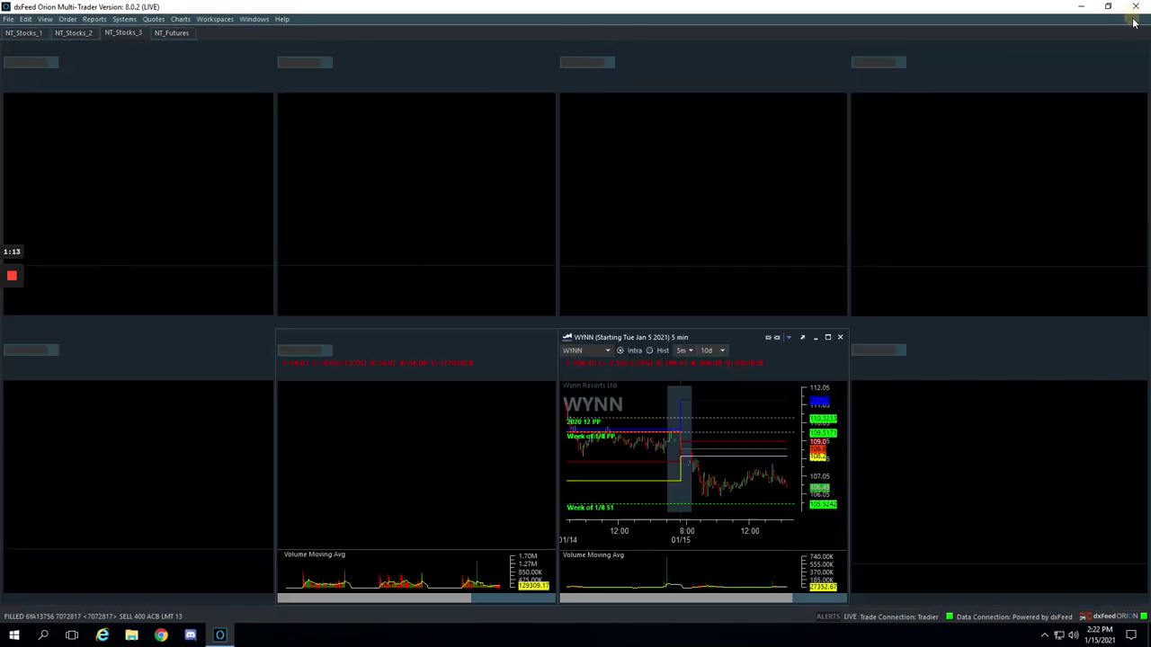
Review the enlarged NFLX chart in the NT_Stocks_1 workspace, tracing the early drop and the rebound to the 09:10 candle.
click(28, 33)
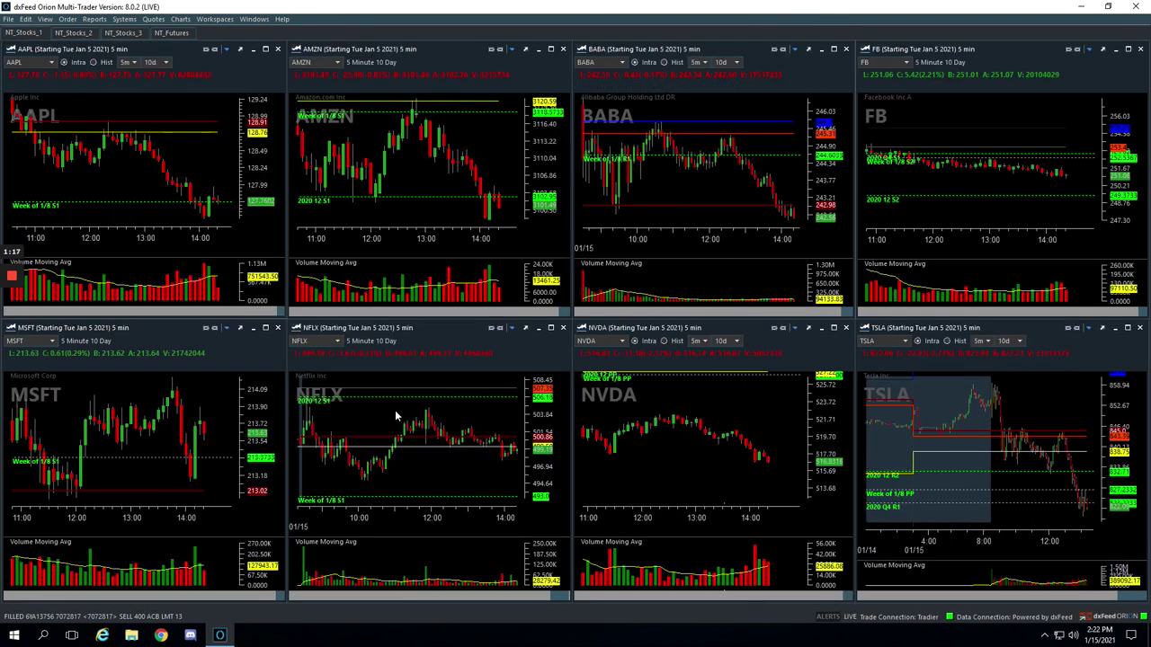
click(551, 328)
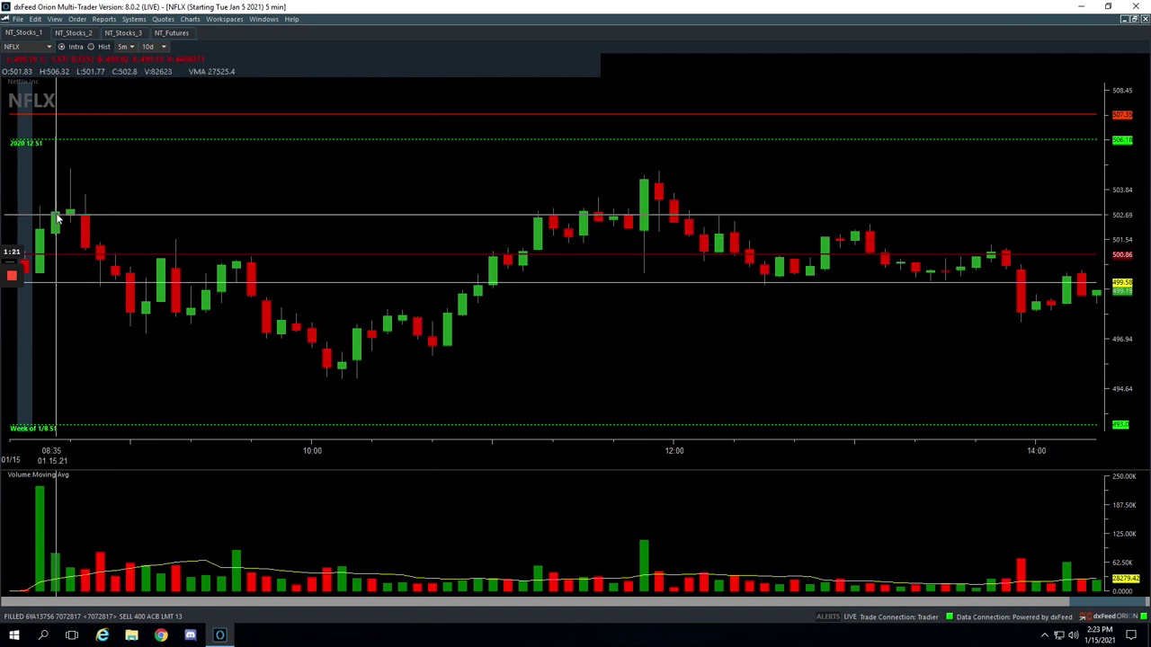
drag(67, 193, 128, 304)
click(133, 317)
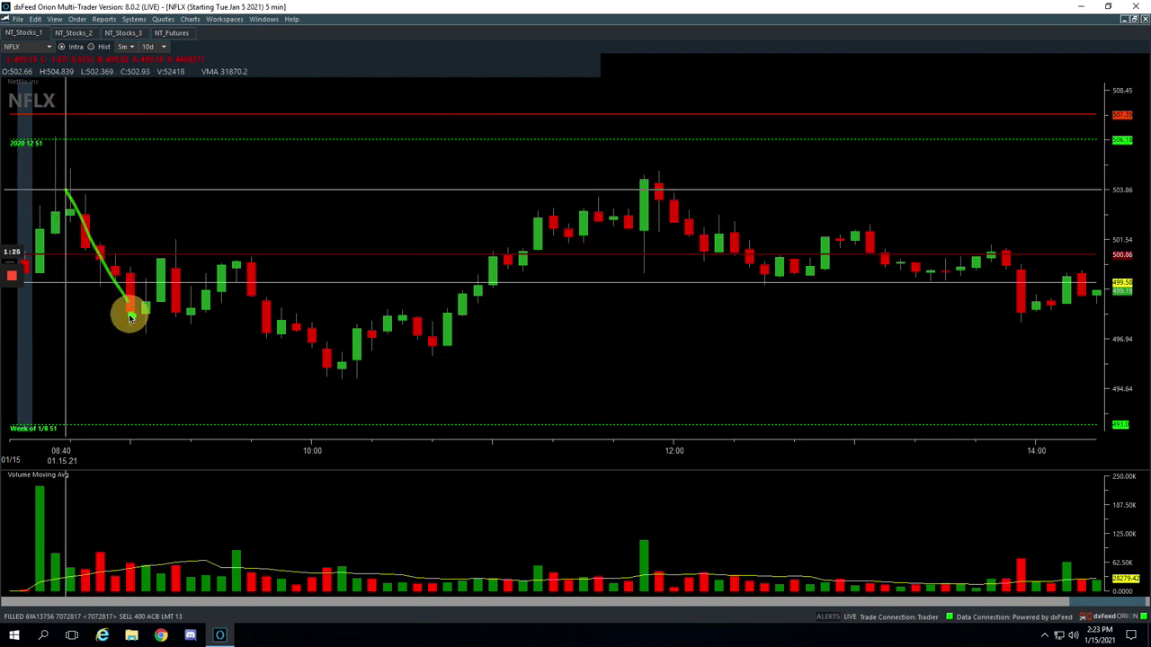
drag(132, 319, 164, 268)
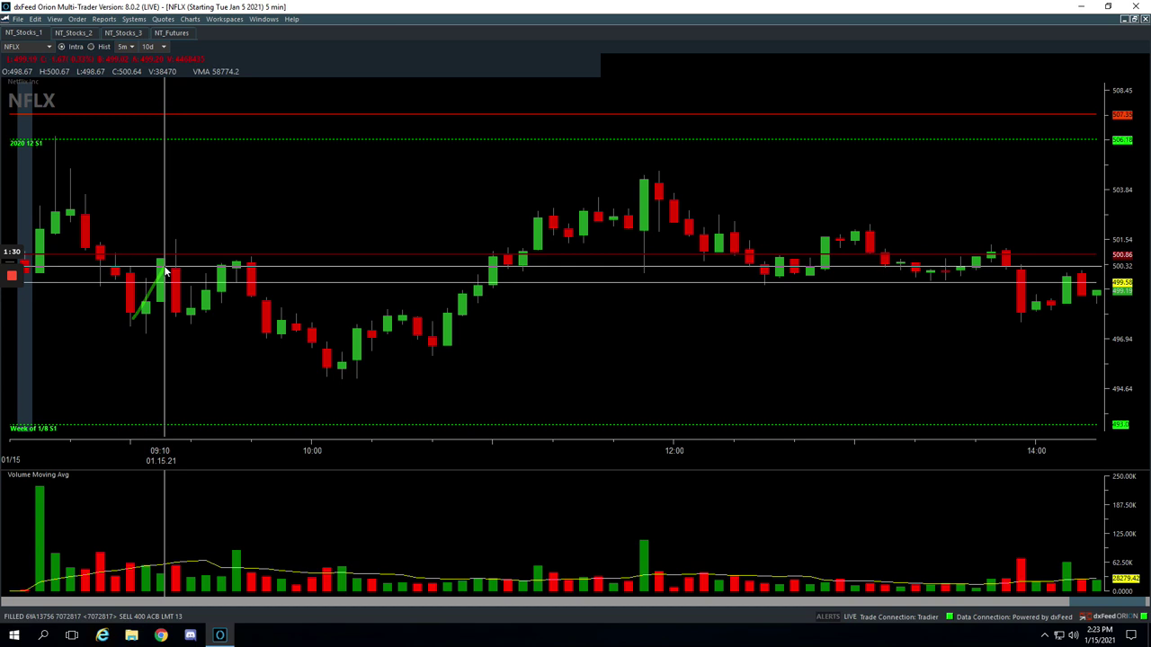
key(Delete)
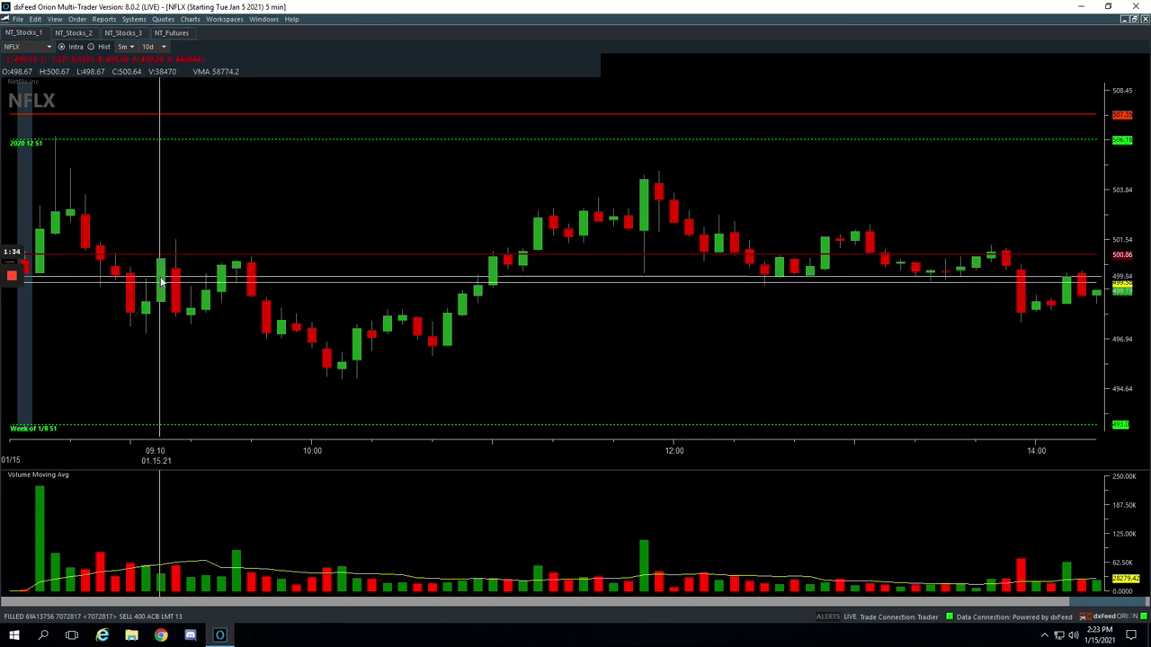
click(160, 261)
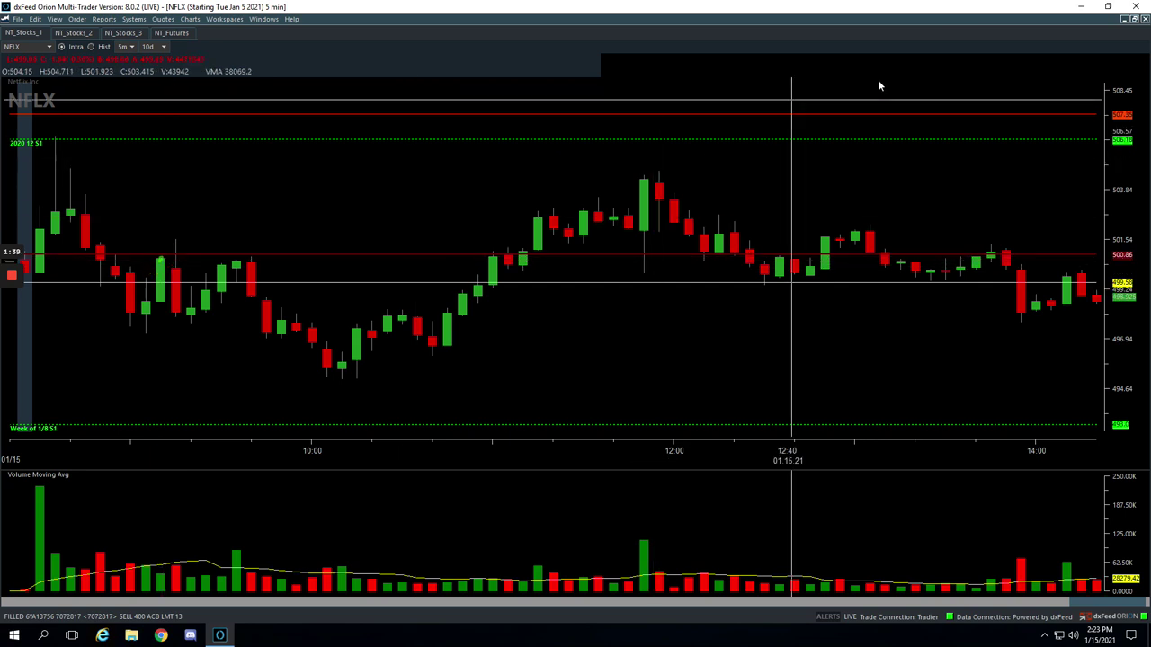
click(1133, 20)
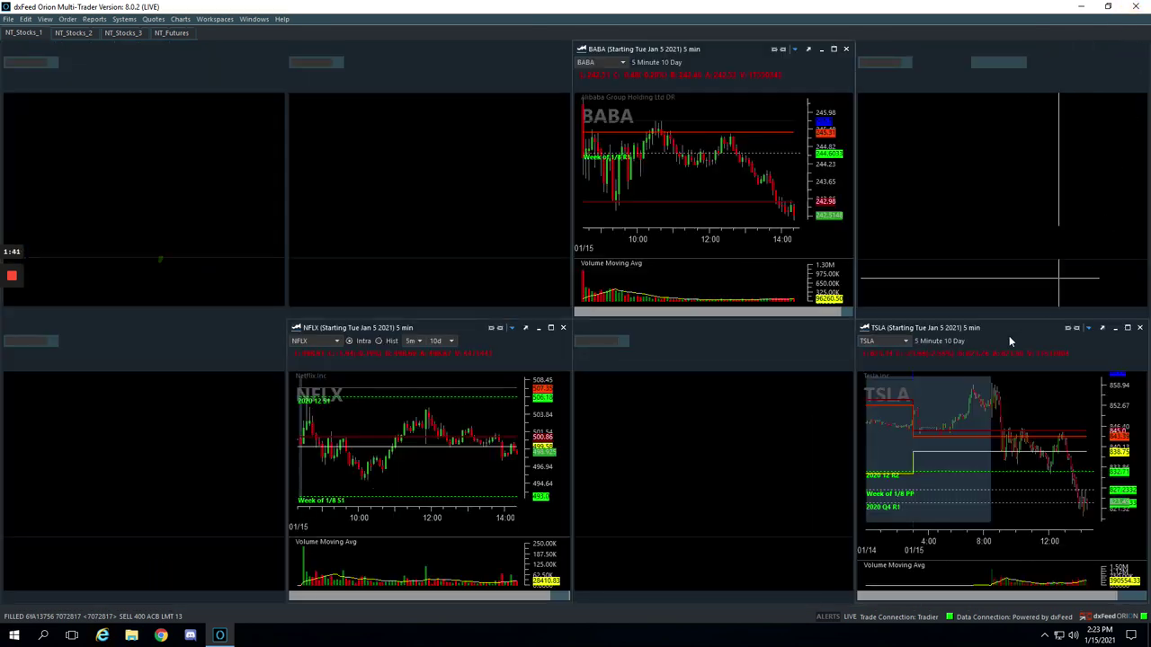
Review the enlarged TSLA chart, marking the 09:05 drop candle near the 845.0 line and tracing the rebound from the 09:20 low.
click(1129, 329)
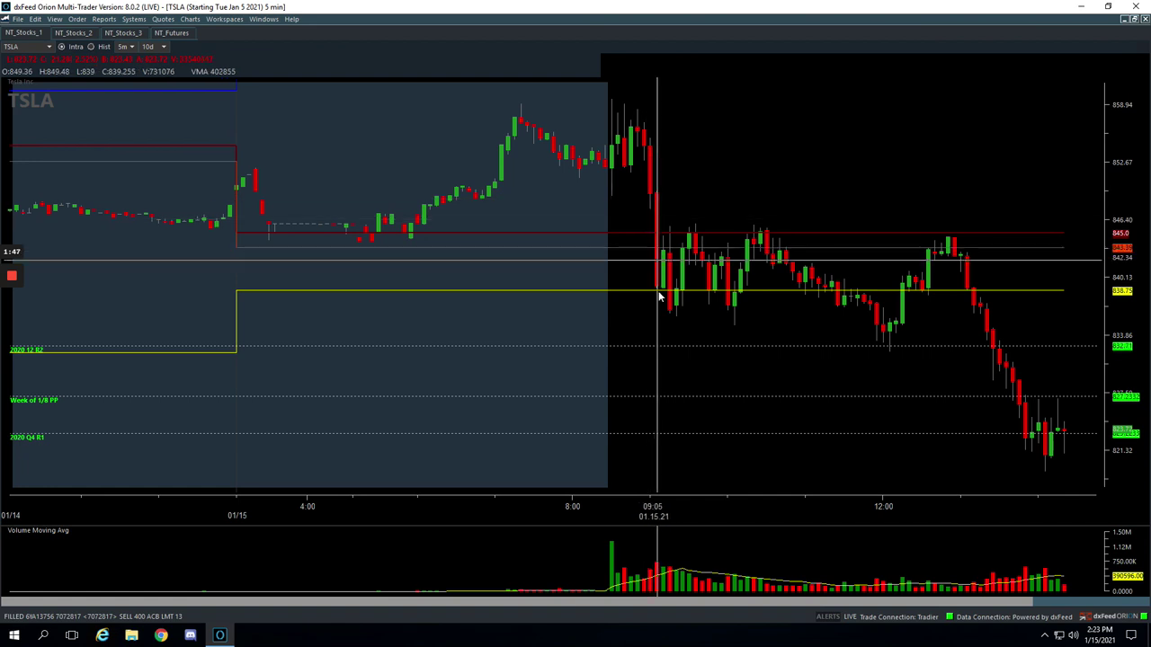
click(655, 232)
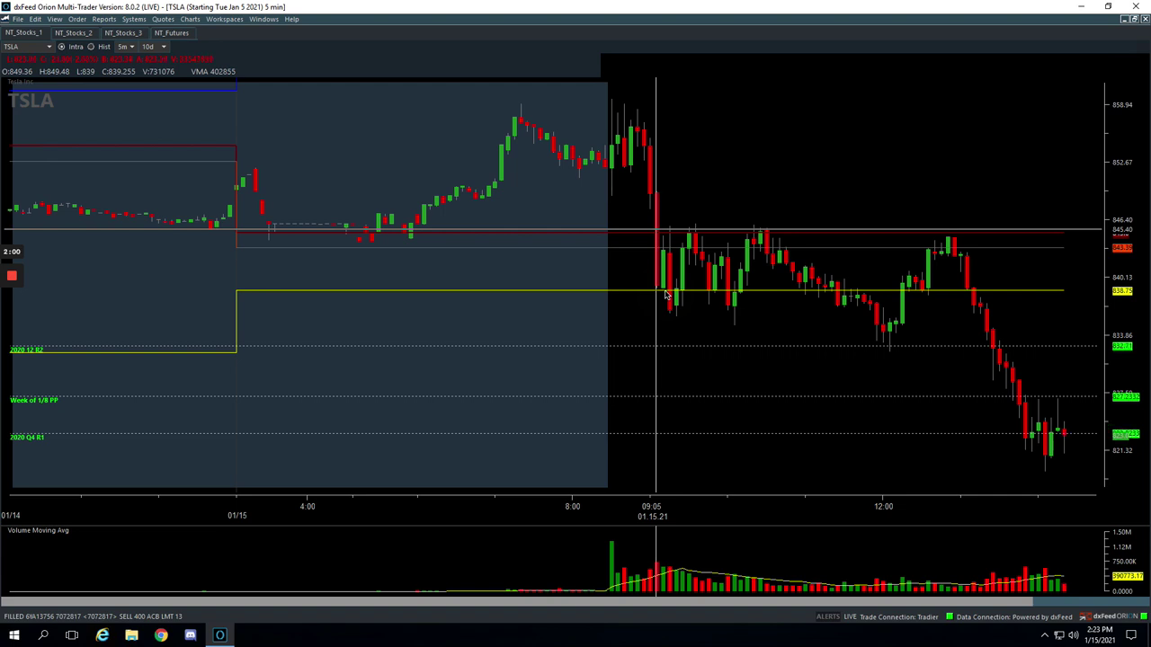
drag(674, 310, 688, 242)
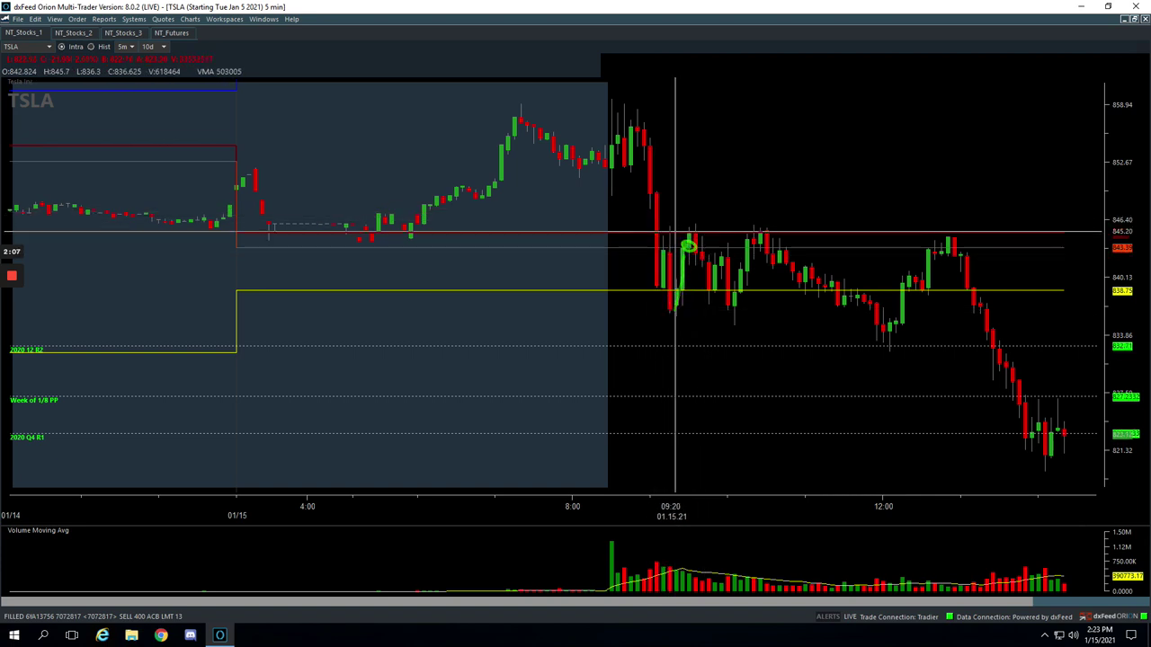
click(1133, 18)
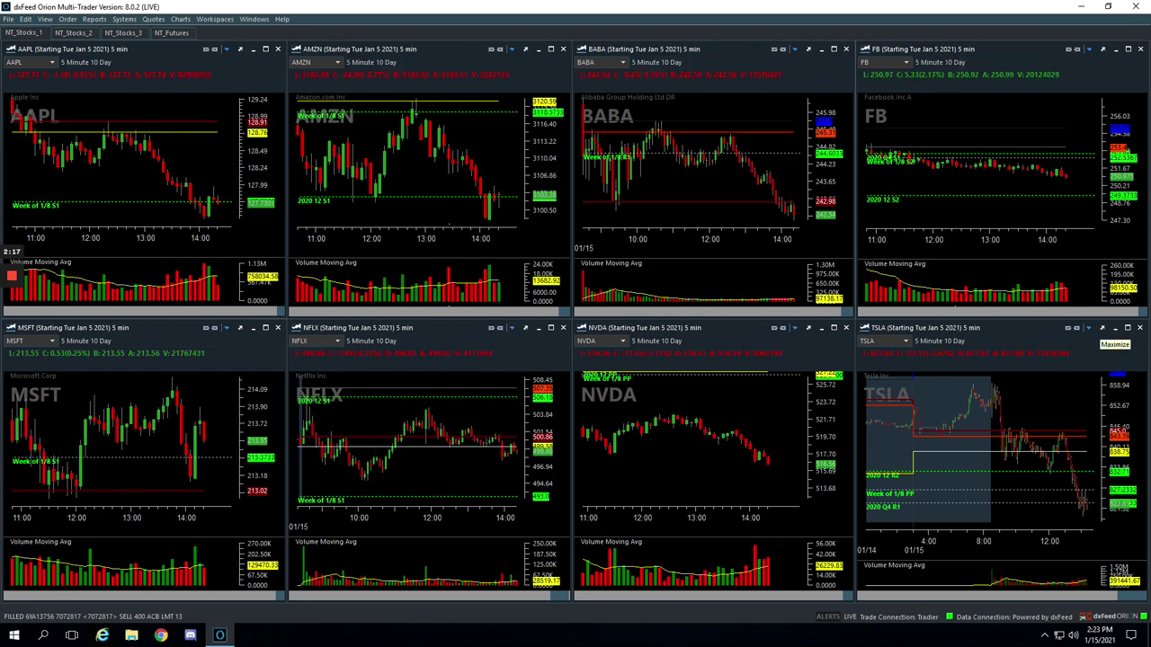
Review the enlarged DKNG chart in the NT_Stocks_2 workspace, circling the morning volume peak and tracing the recovery up to the 2020 12 R1 line.
click(74, 32)
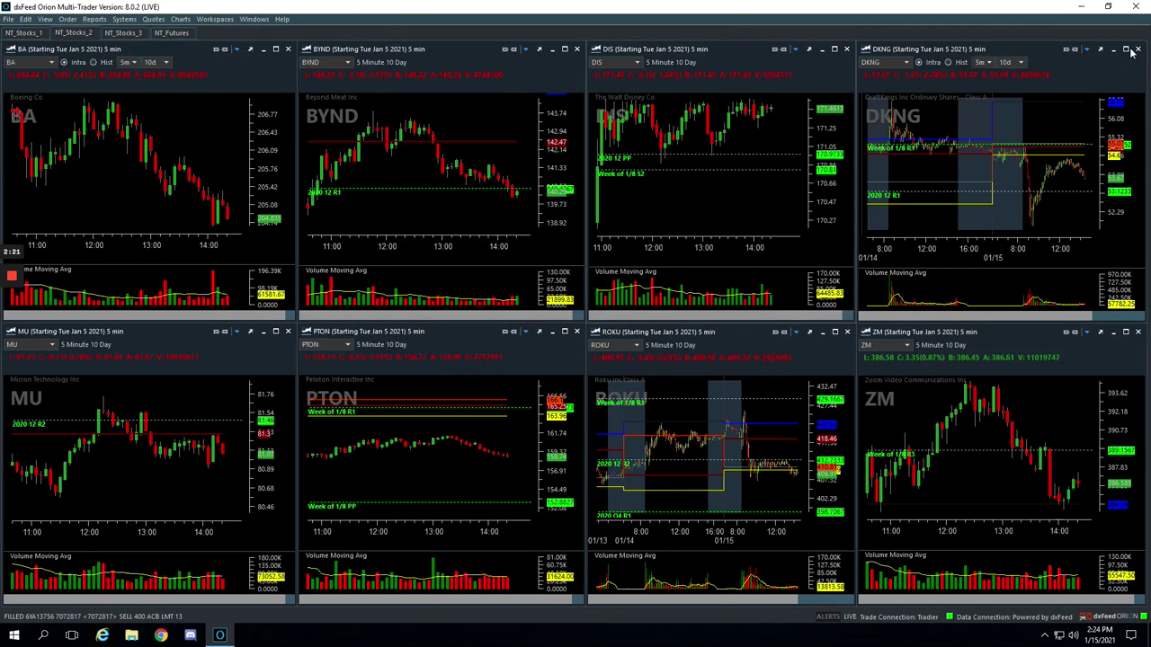
click(1128, 50)
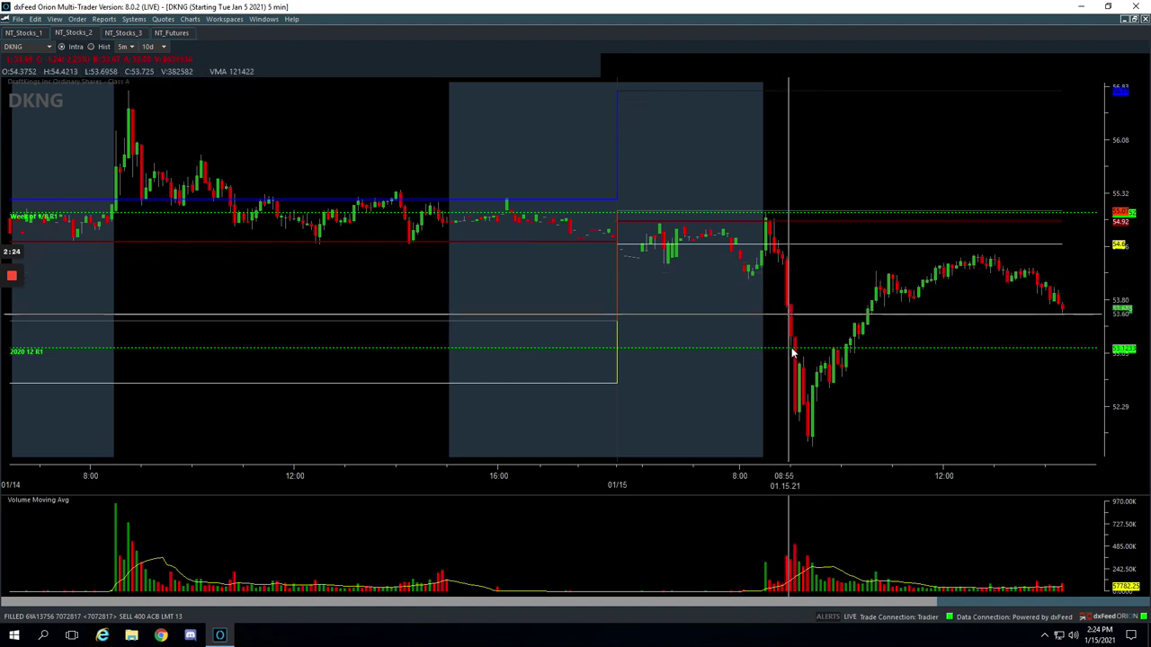
mouse_move(797, 544)
mouse_down()
mouse_move(776, 547)
mouse_move(787, 534)
mouse_up()
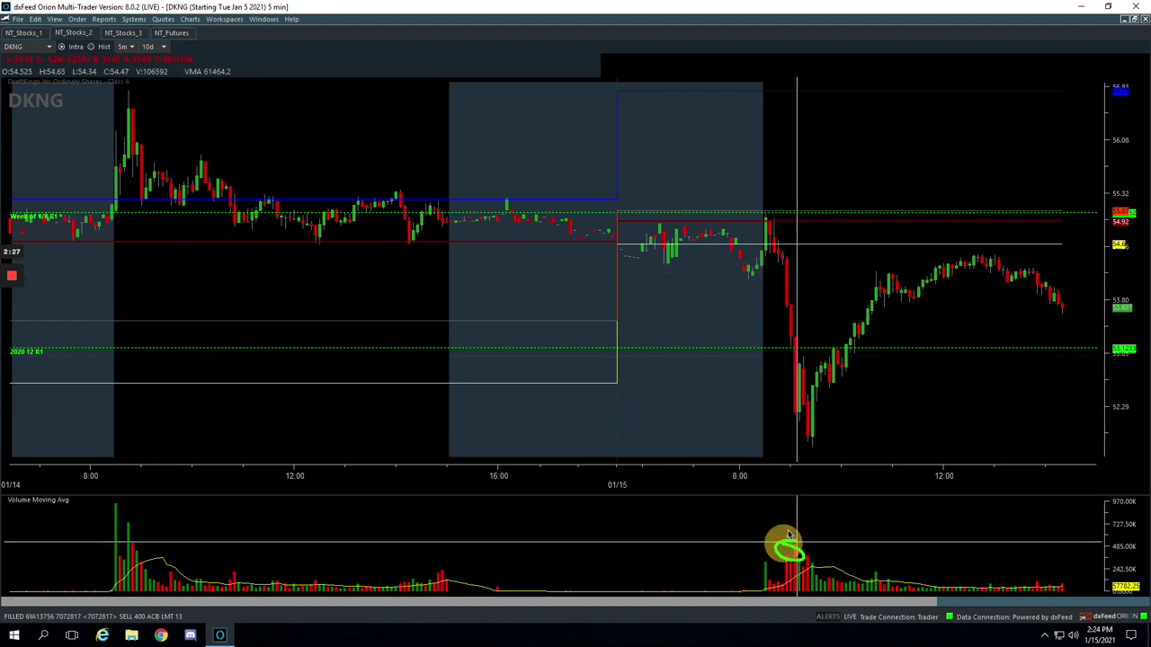
click(801, 361)
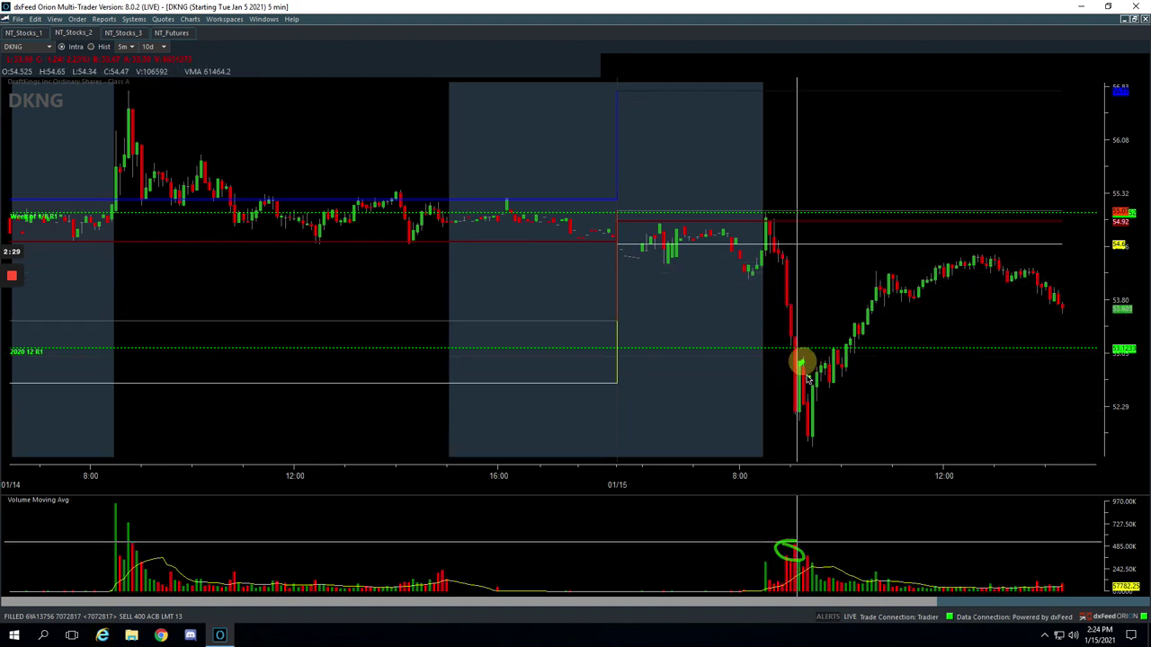
mouse_move(801, 364)
mouse_down()
mouse_move(810, 444)
mouse_move(827, 373)
mouse_move(858, 343)
mouse_up()
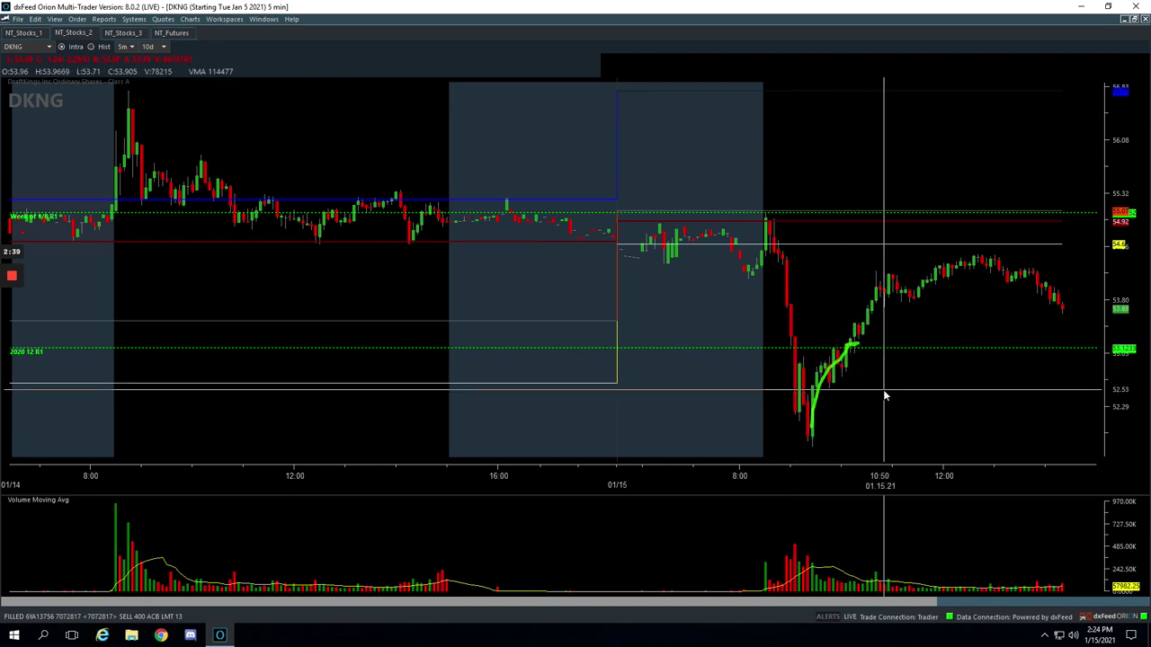
click(1134, 18)
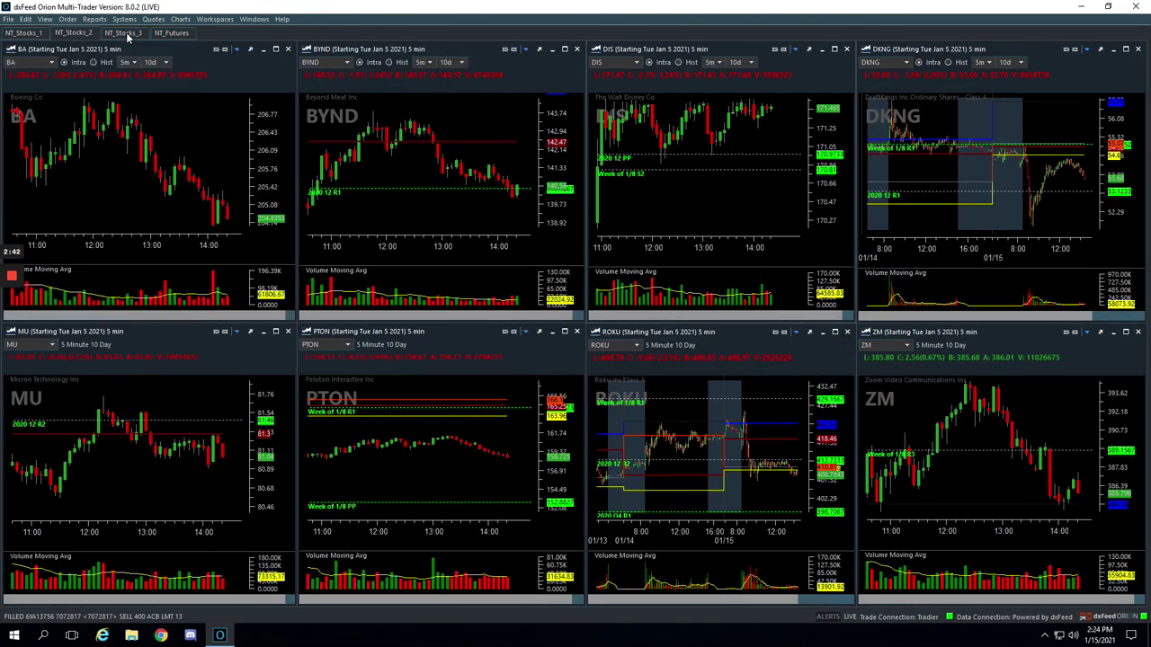
Review the enlarged NIO chart in the NT_Stocks_3 workspace over a longer time range, circling the volume peak and tracing the move down to the morning low.
click(123, 33)
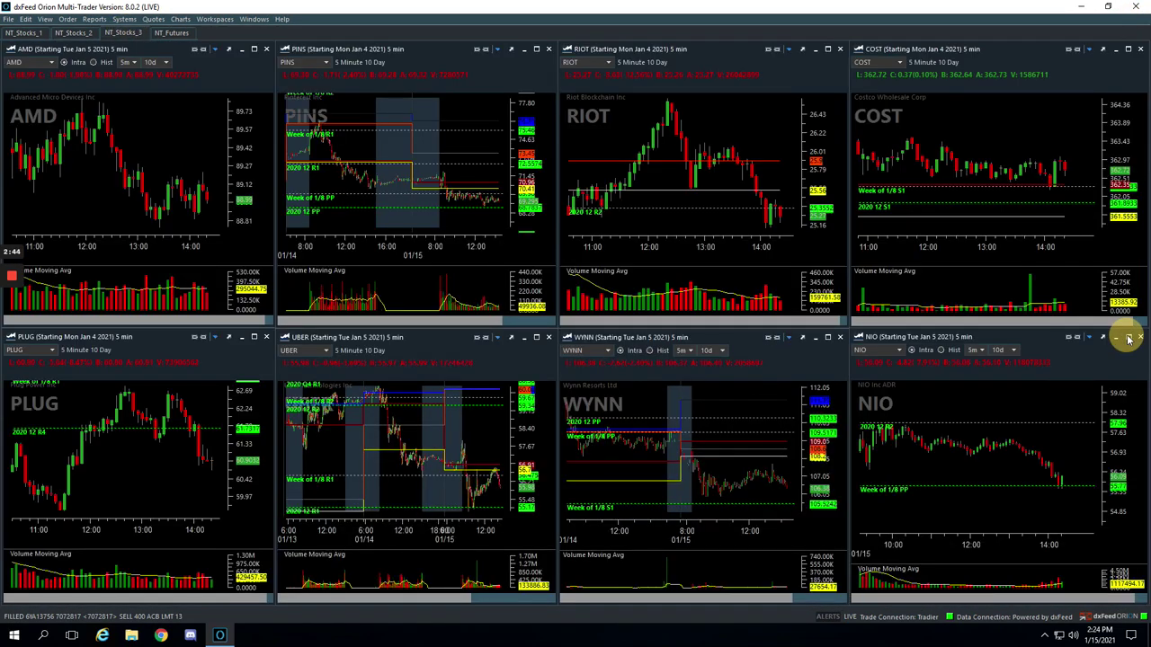
click(1128, 338)
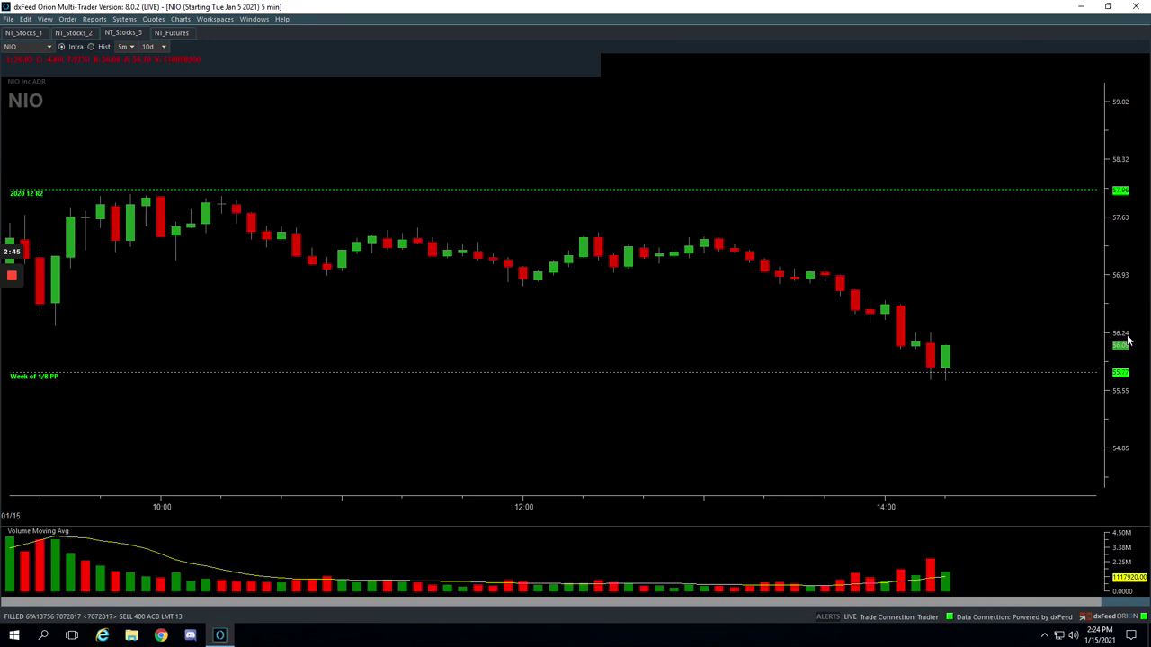
double_click(761, 506)
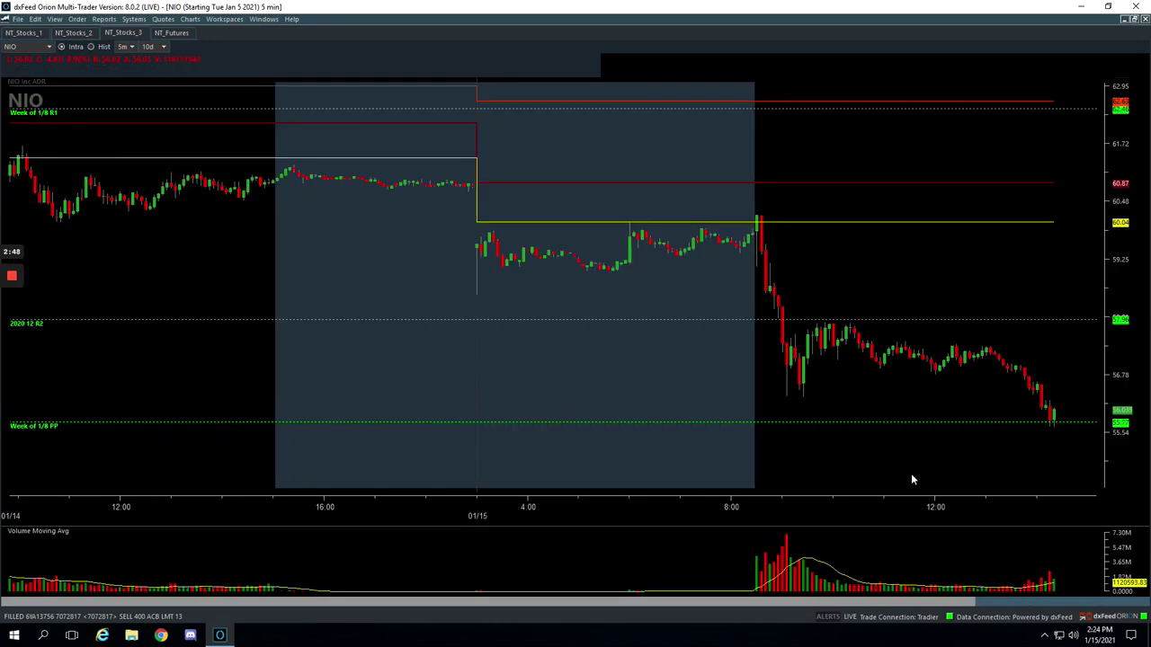
click(785, 542)
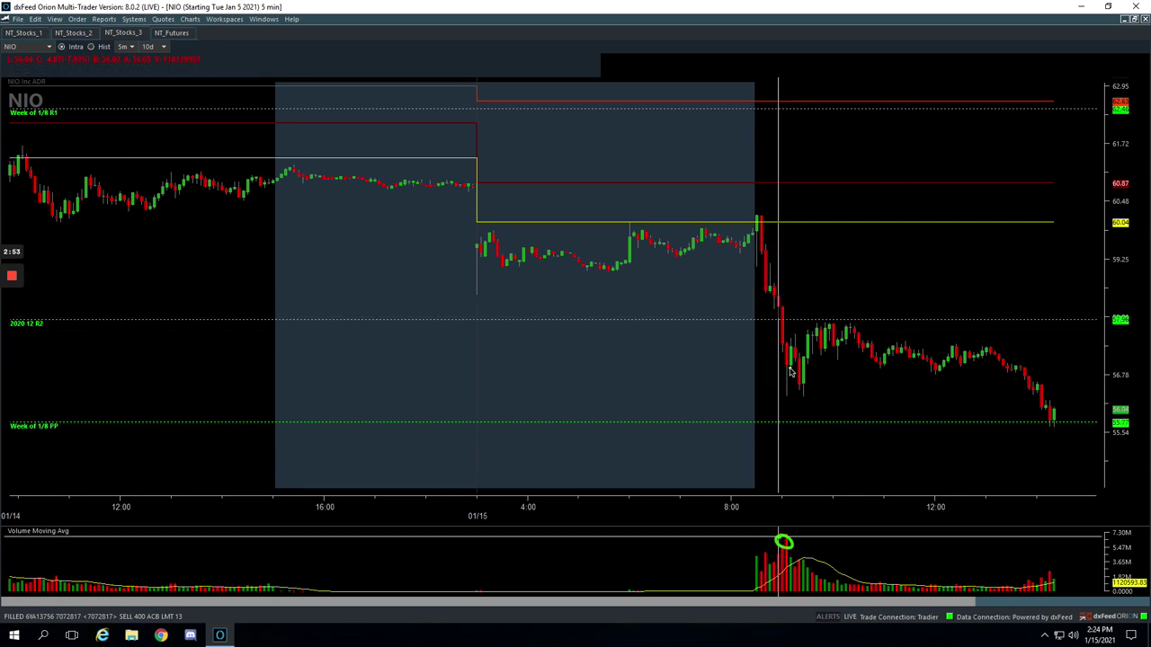
drag(793, 344, 801, 389)
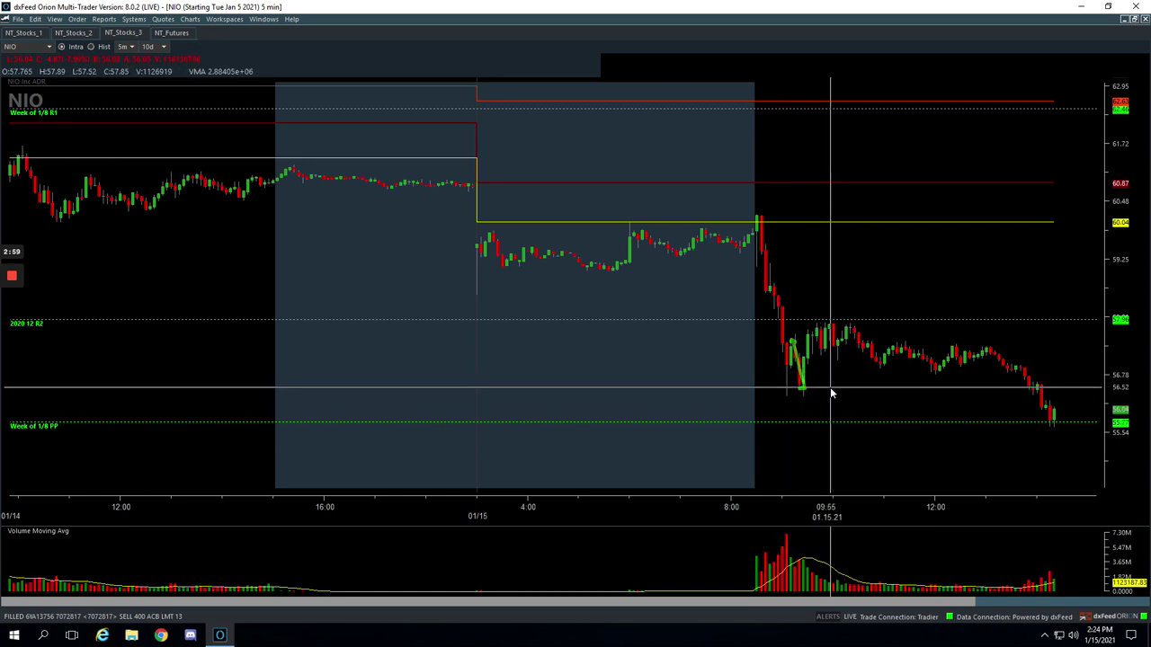
click(1134, 19)
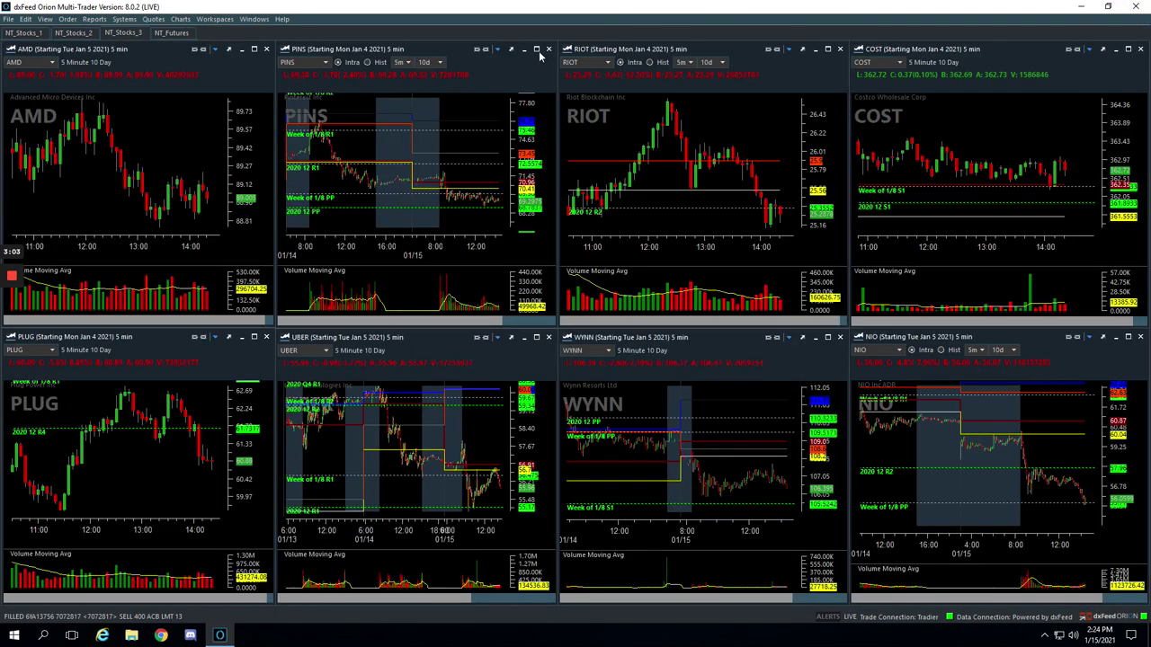
Review the enlarged PINS chart over a shorter time range, marking the morning volume peak and tracing the sideways move from 09:30 and the midday drop.
click(536, 50)
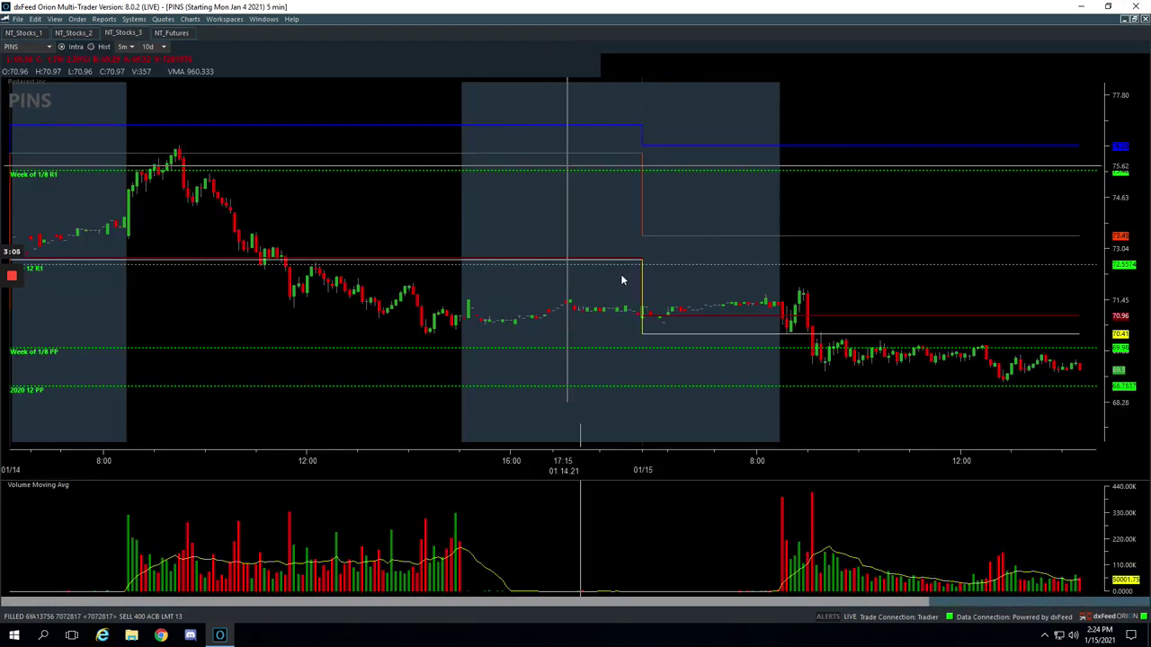
drag(696, 462, 698, 465)
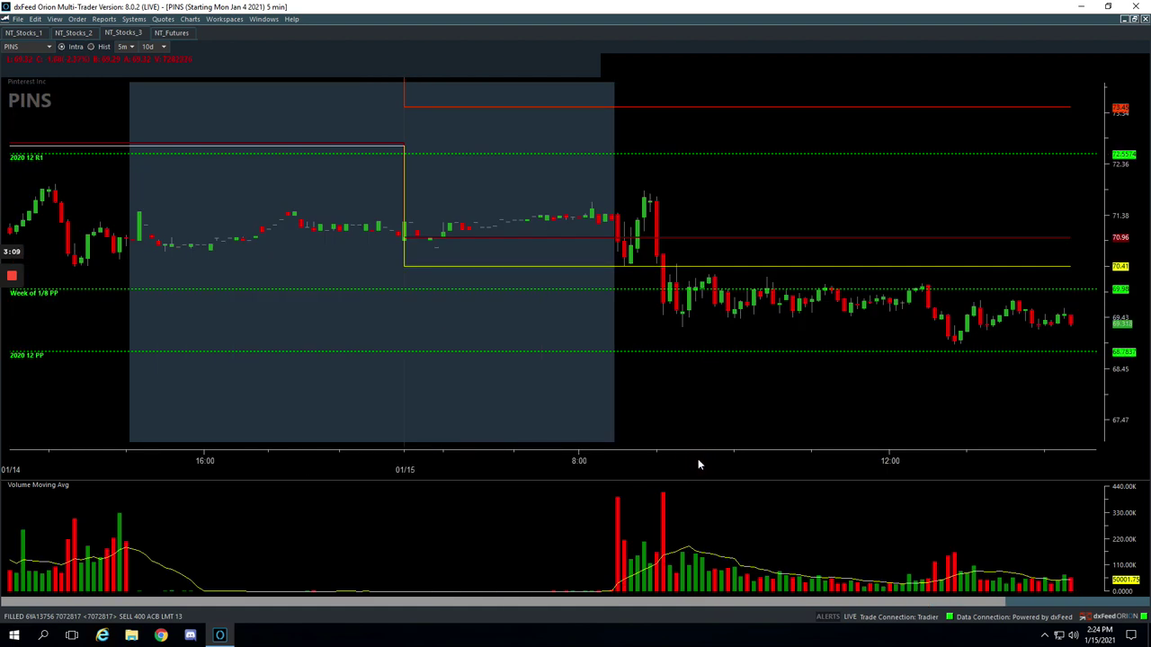
click(661, 489)
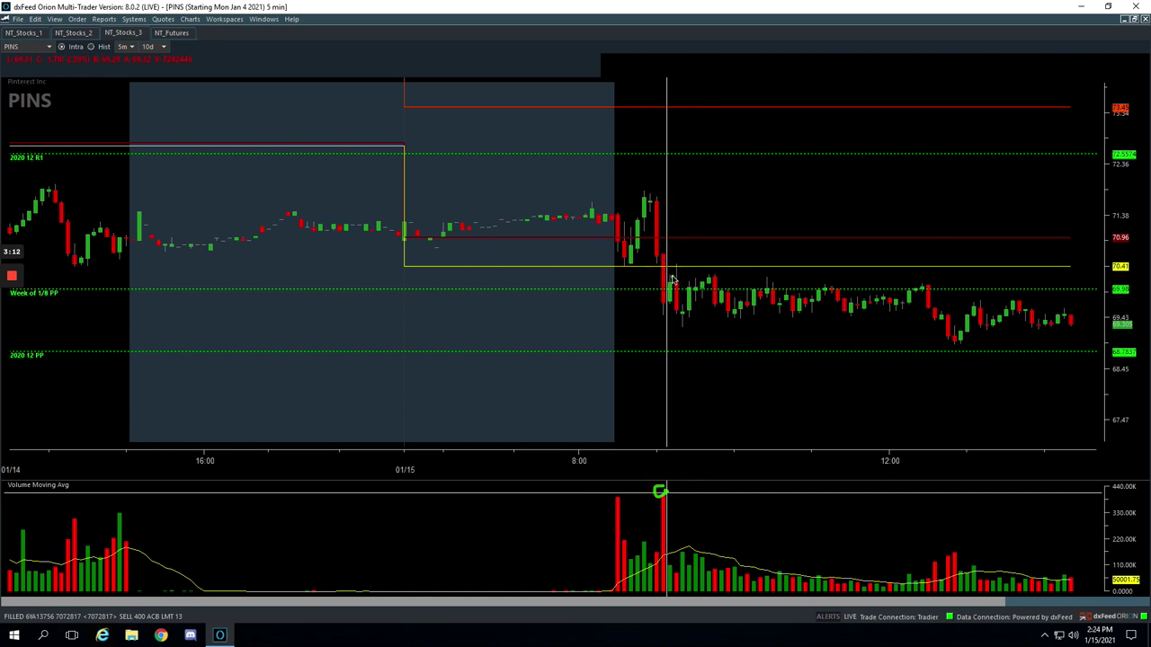
mouse_move(673, 271)
mouse_down()
mouse_move(683, 325)
mouse_move(739, 303)
mouse_move(919, 291)
mouse_up()
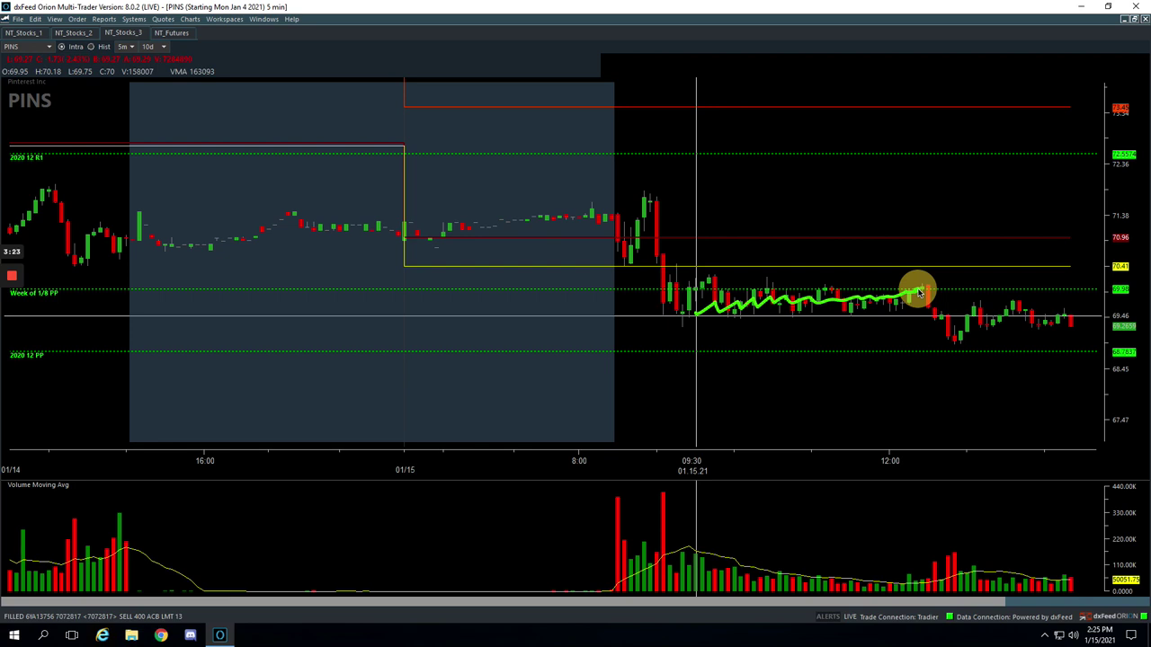
drag(919, 292, 947, 339)
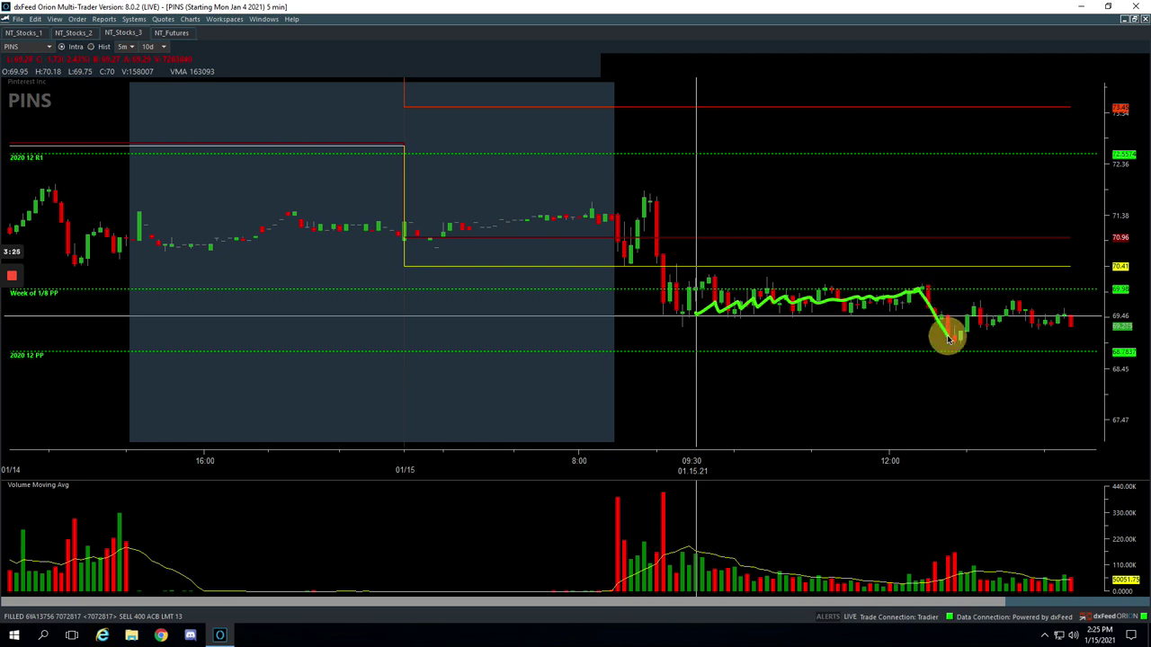
drag(915, 292, 939, 330)
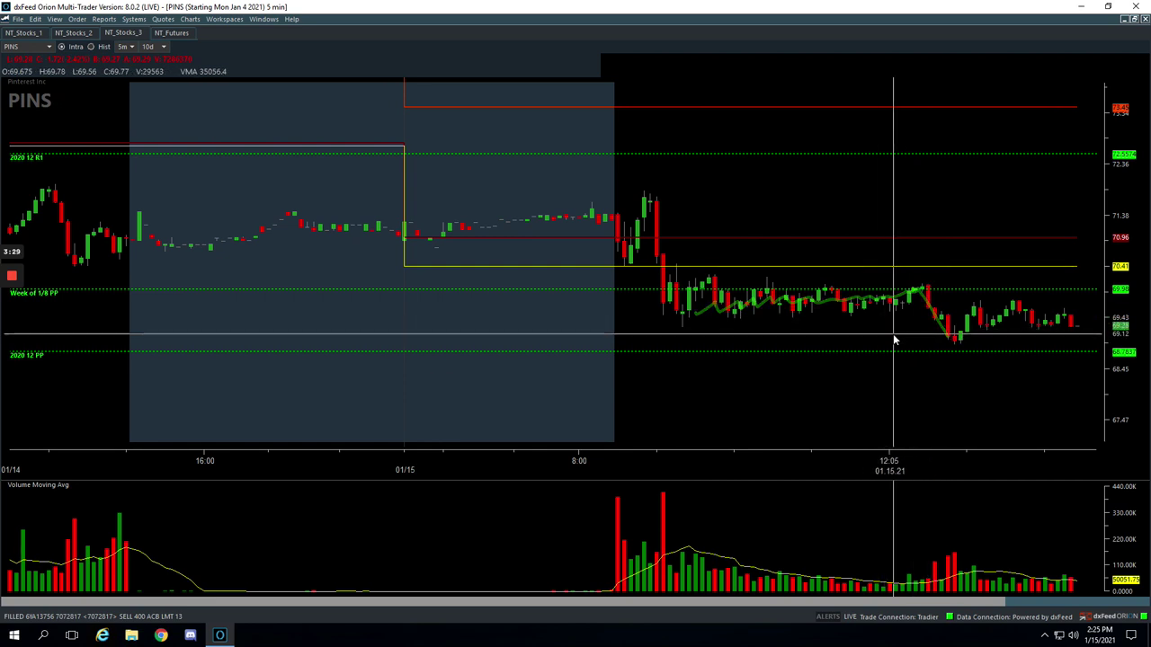
click(1133, 19)
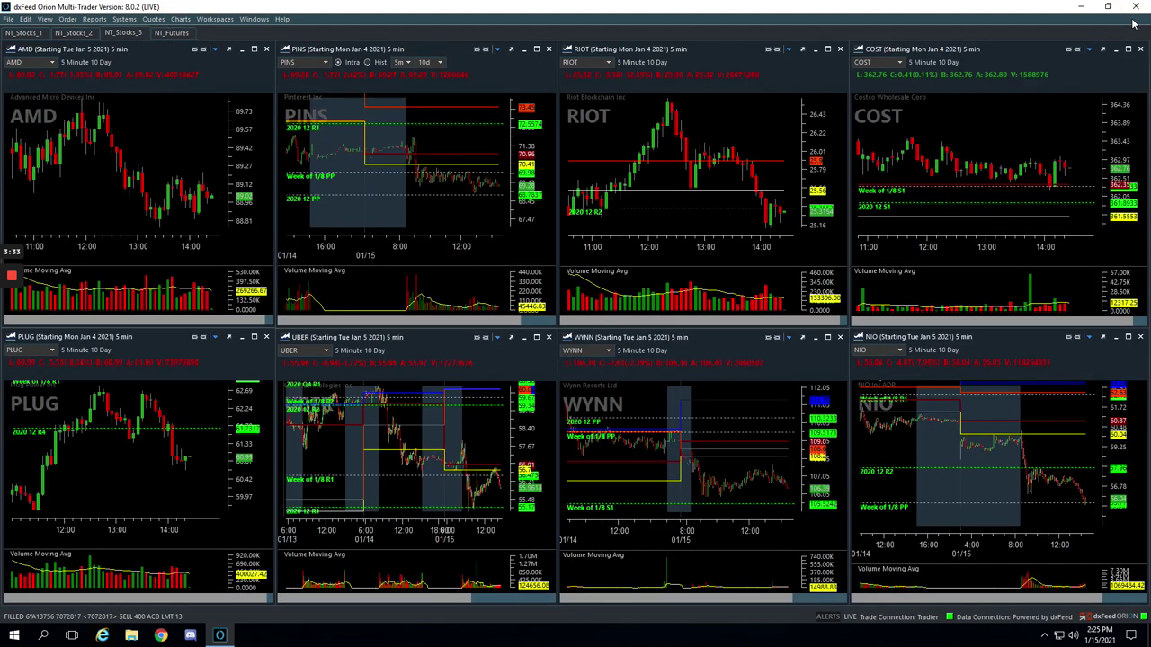
Review the enlarged ROKU chart in the NT_Stocks_2 workspace, marking the opening volume and the morning drop from the blue line to the 2020 12 R2 line.
click(76, 33)
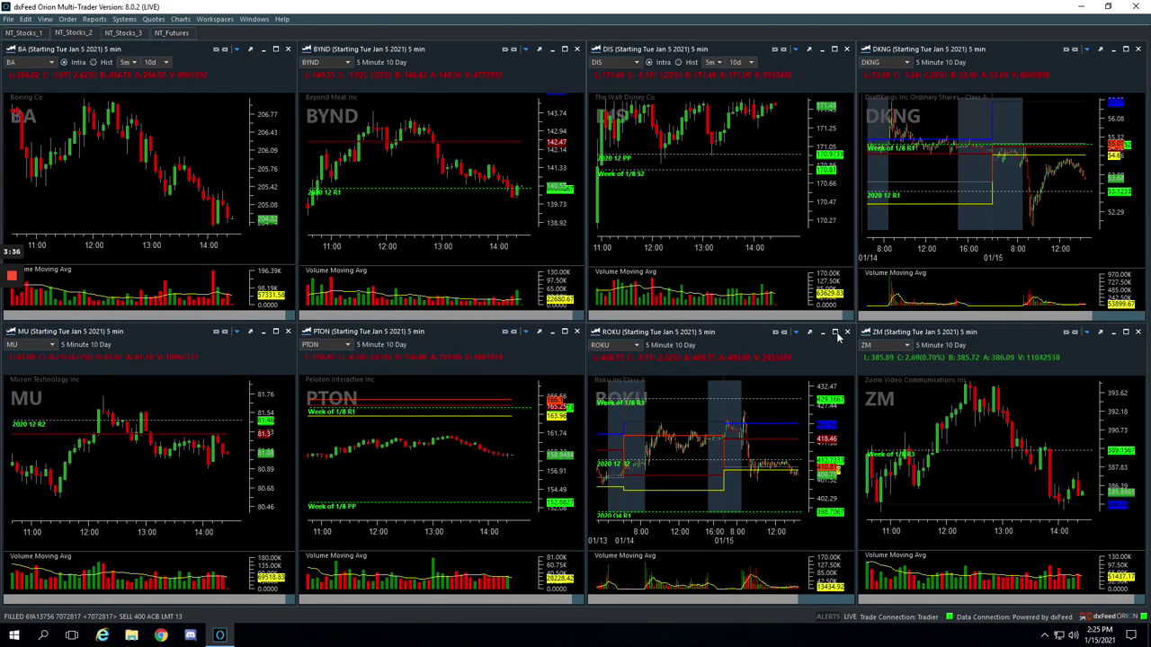
click(835, 332)
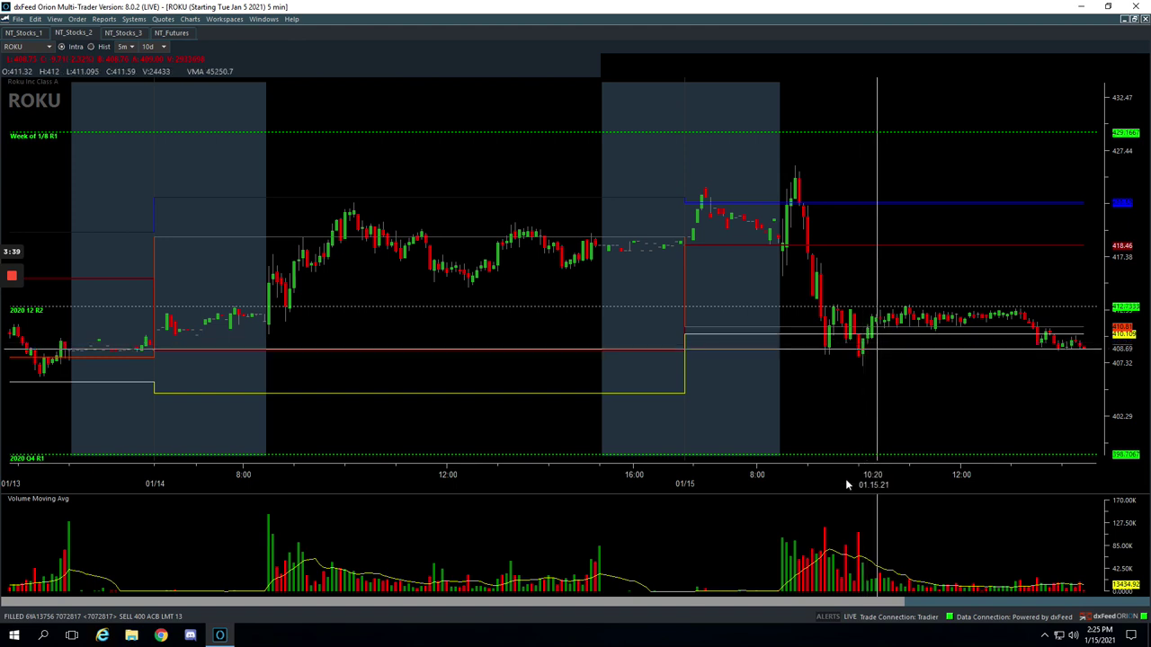
click(791, 545)
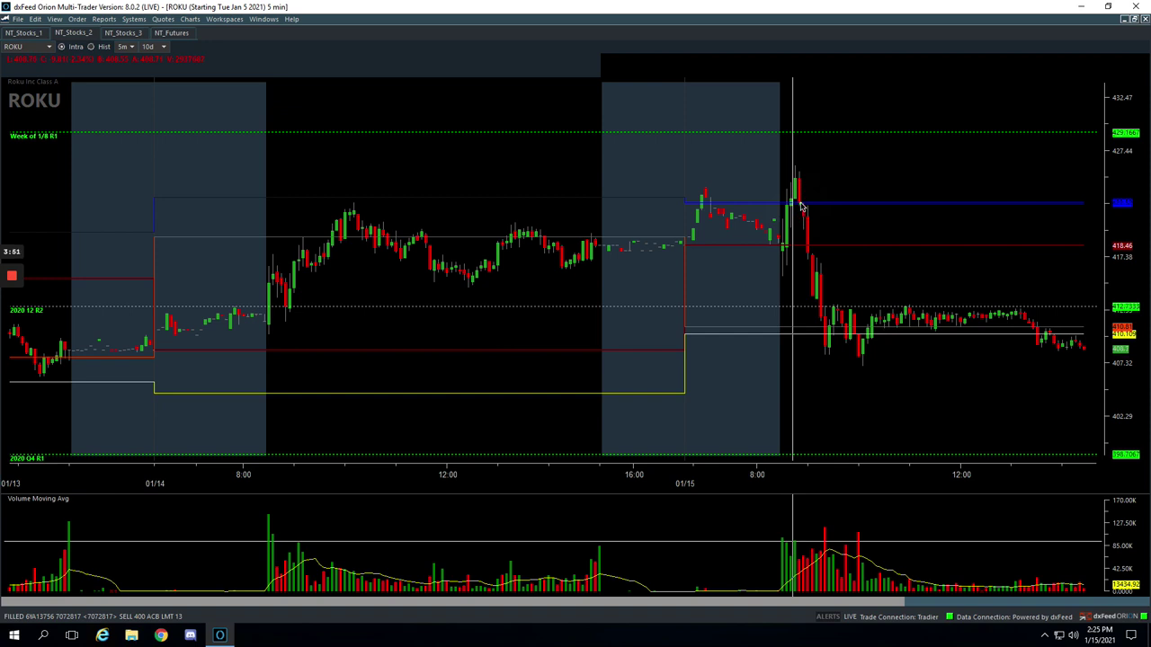
click(800, 208)
click(800, 205)
click(807, 248)
click(817, 298)
click(824, 350)
click(835, 305)
click(835, 311)
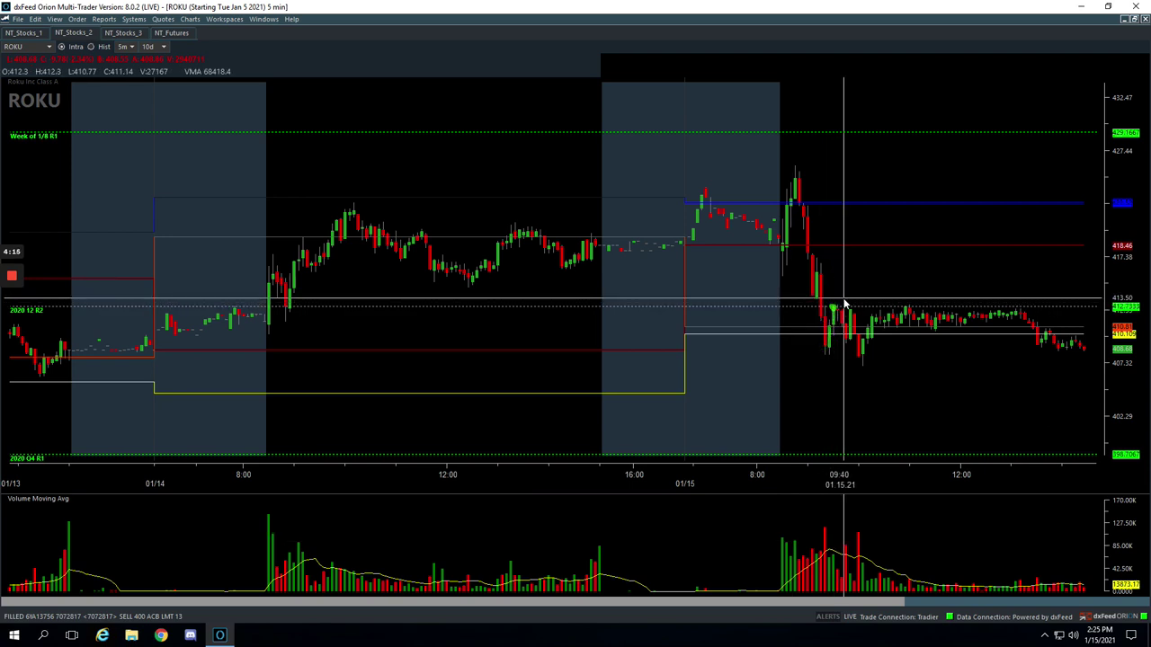
Circle ROKU's morning volume peak, trace the moves from the 09:35 candle to the low and across the afternoon, and restore the chart grid.
click(822, 530)
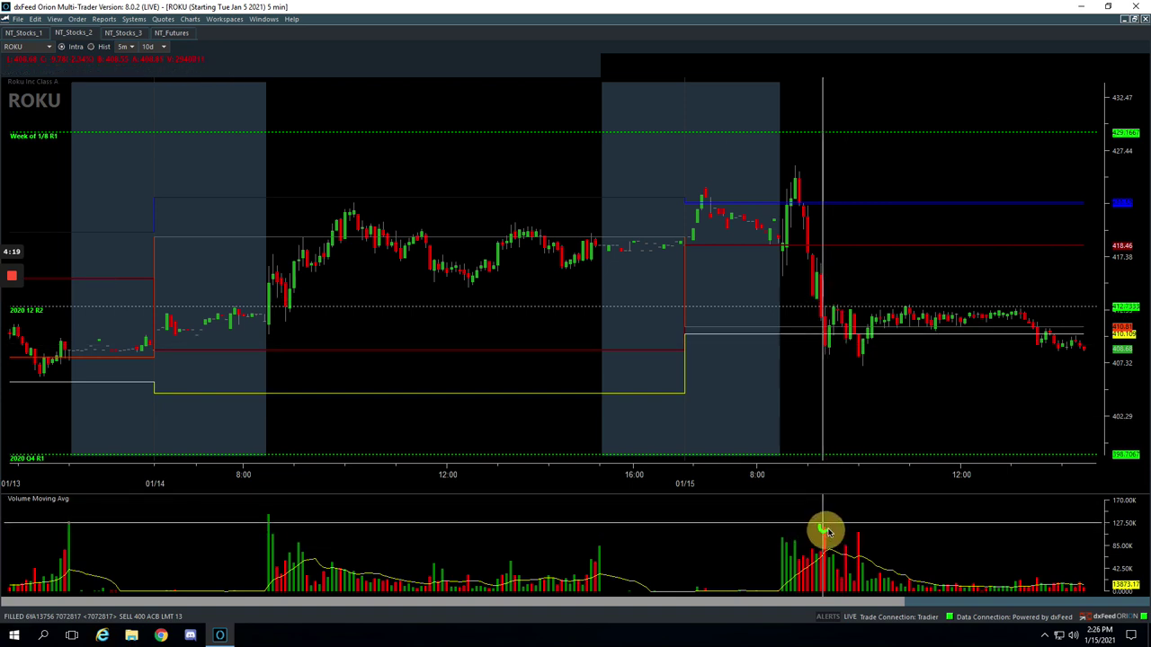
click(834, 308)
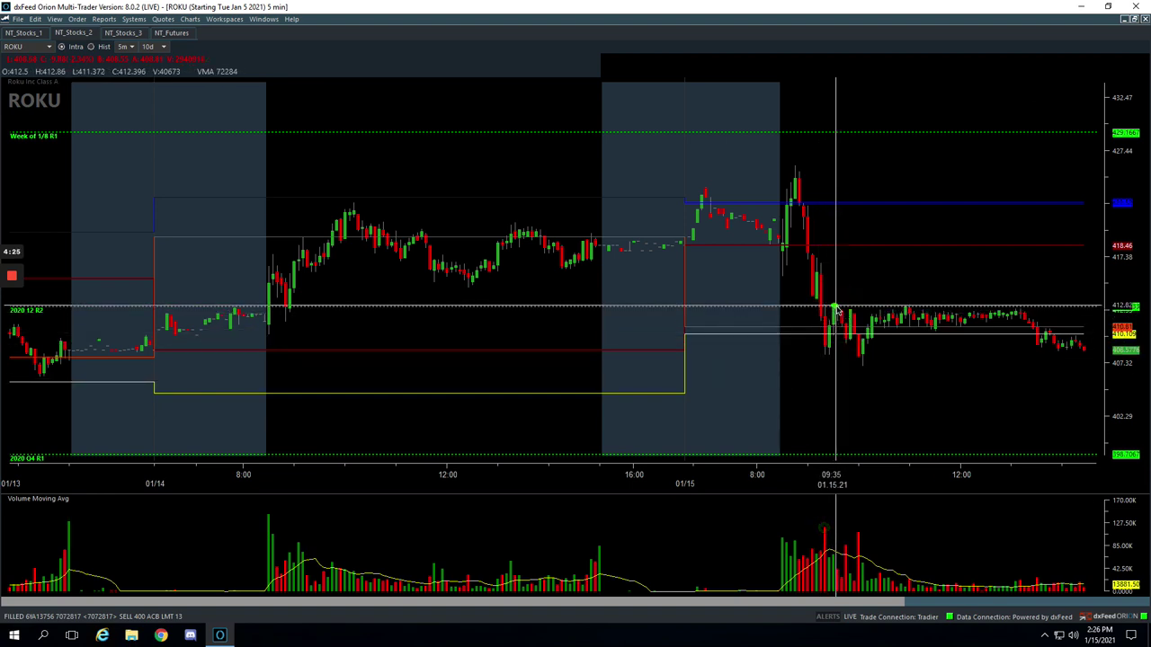
drag(834, 309, 861, 361)
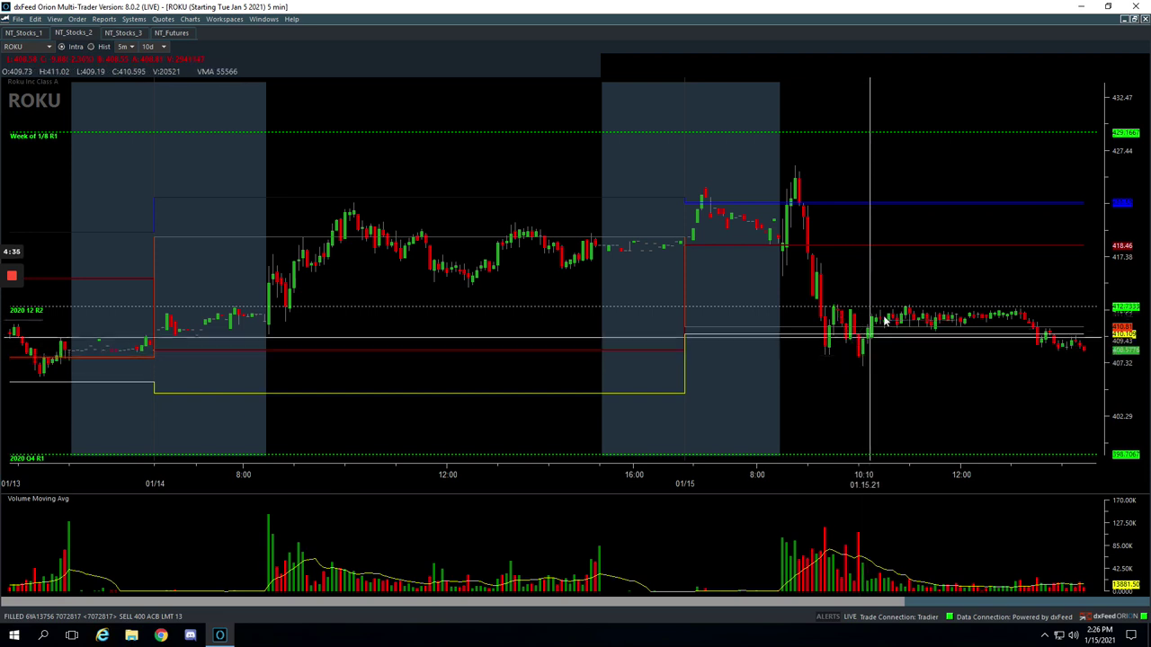
mouse_move(892, 321)
mouse_down()
mouse_move(1019, 314)
mouse_move(1037, 341)
mouse_up()
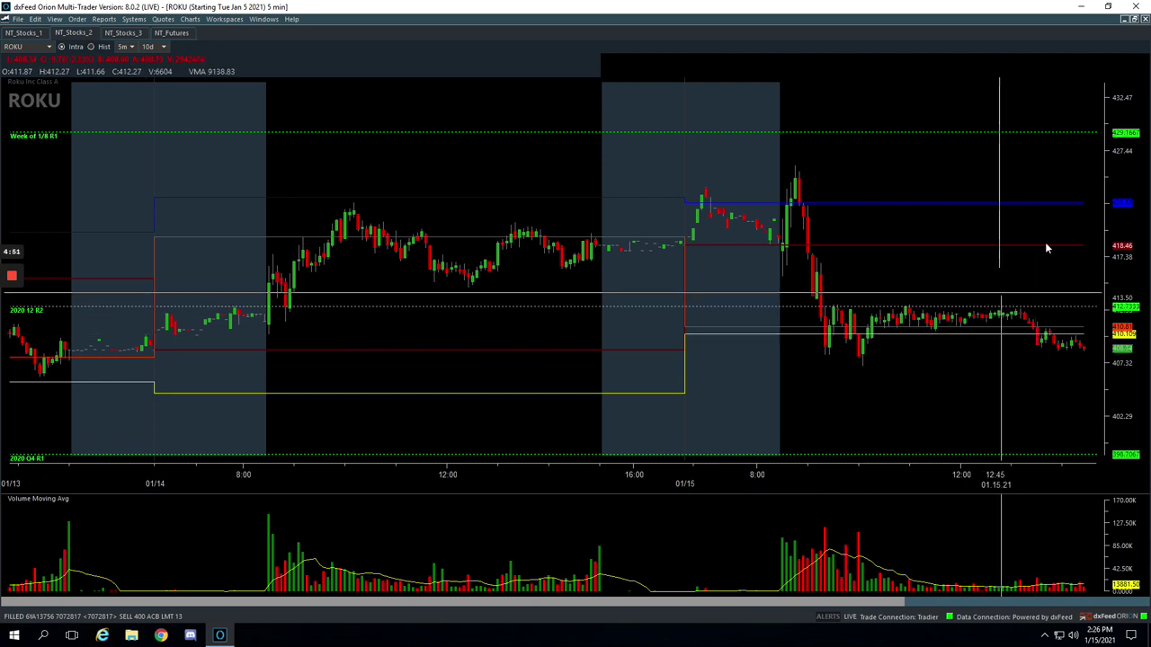
click(1133, 18)
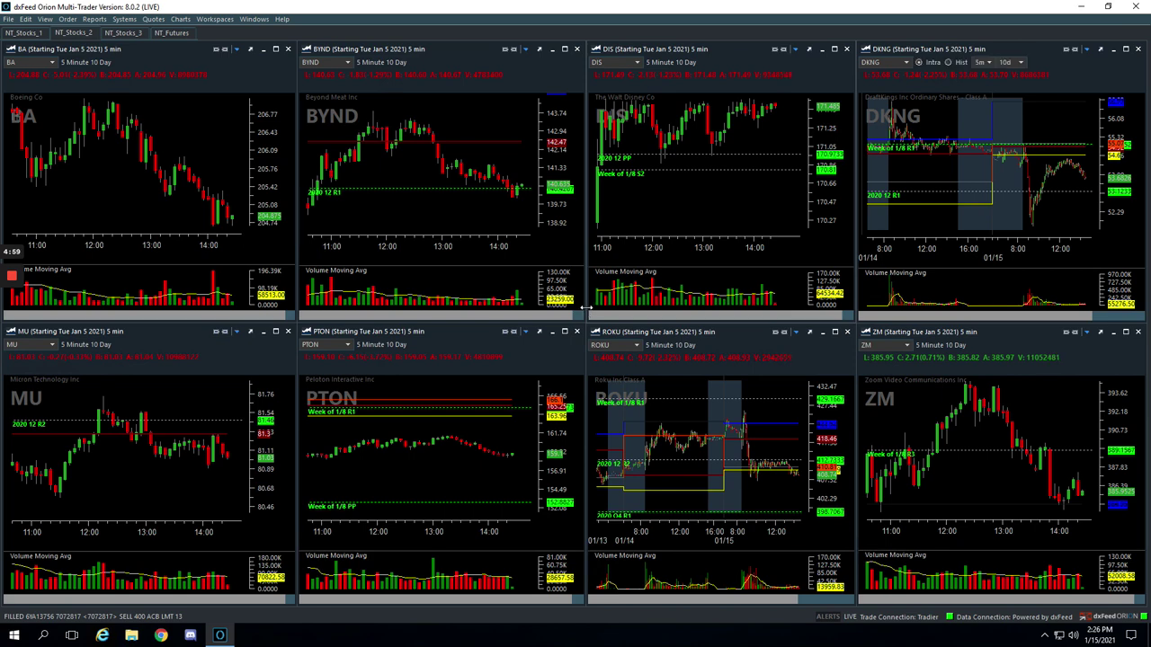
Review the enlarged UBER chart in the NT_Stocks_3 workspace over a shorter time range, circling the volume spike and tracing the climb from the 10:45 candle.
click(138, 33)
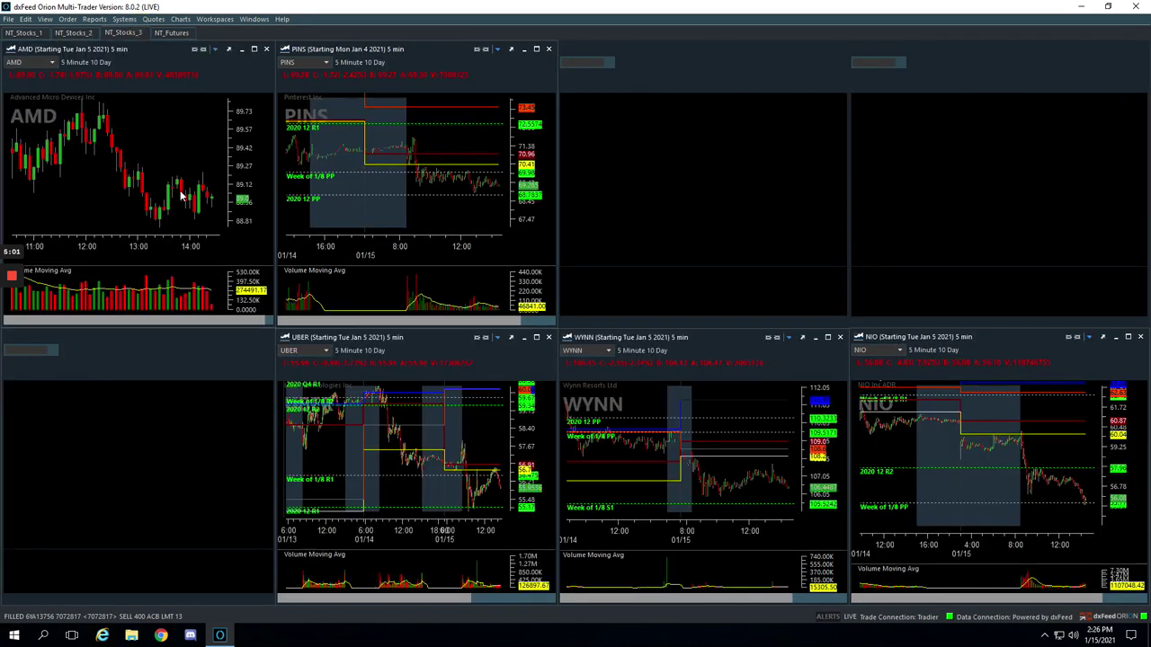
click(536, 338)
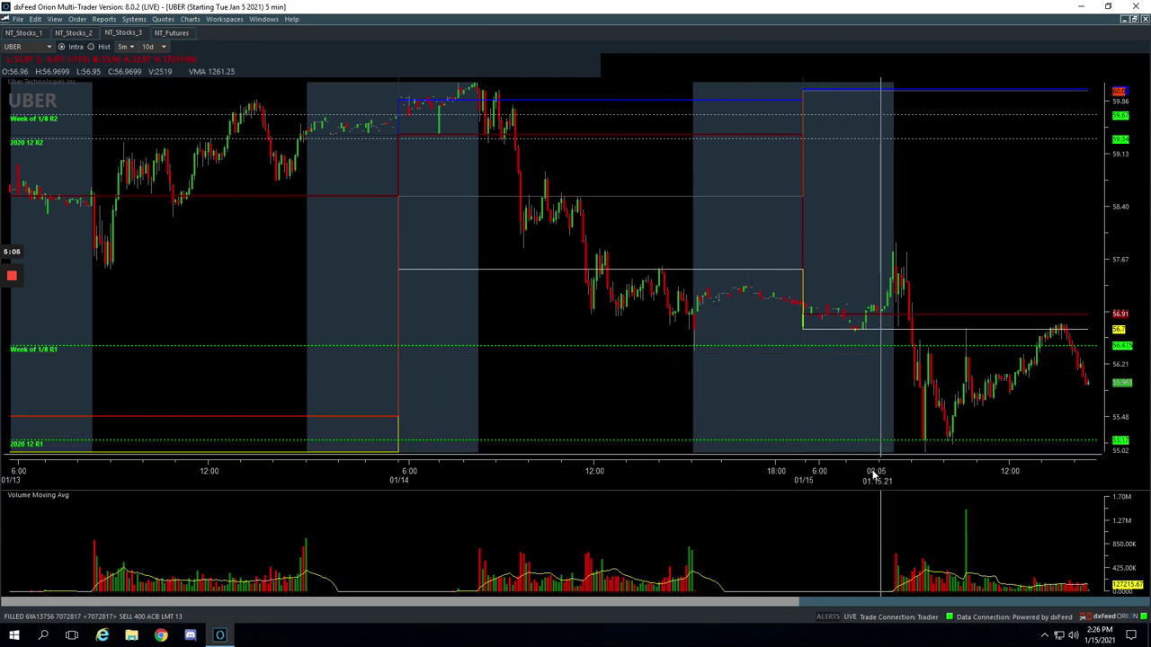
drag(842, 467, 837, 475)
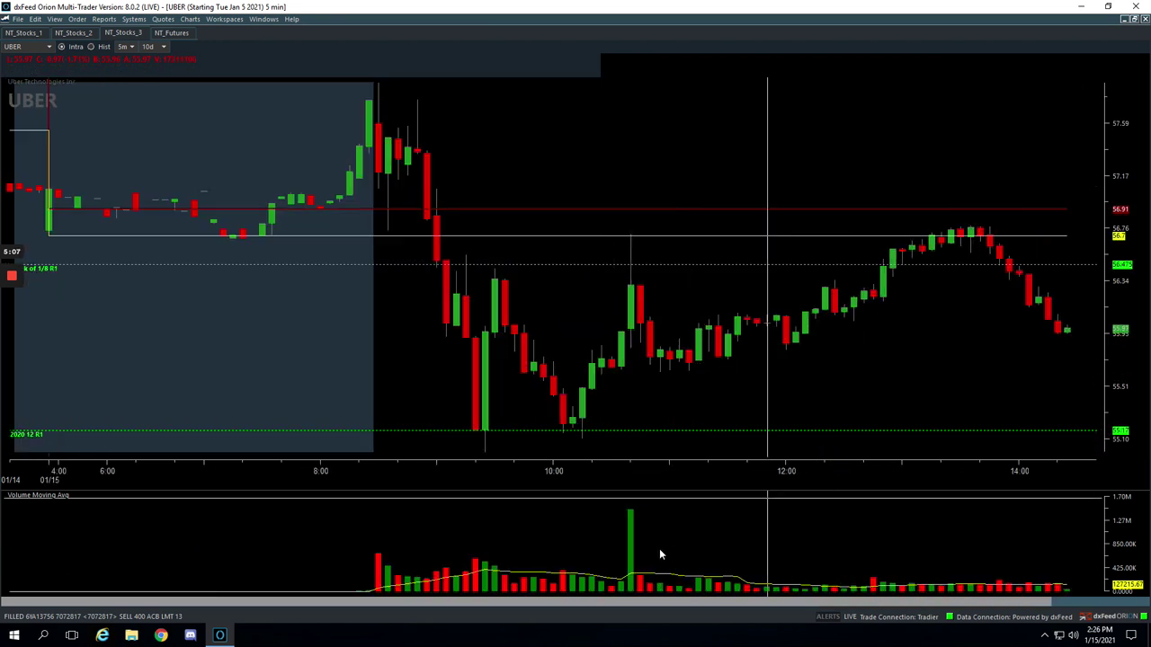
mouse_move(633, 510)
mouse_down()
mouse_move(622, 502)
mouse_move(640, 509)
mouse_up()
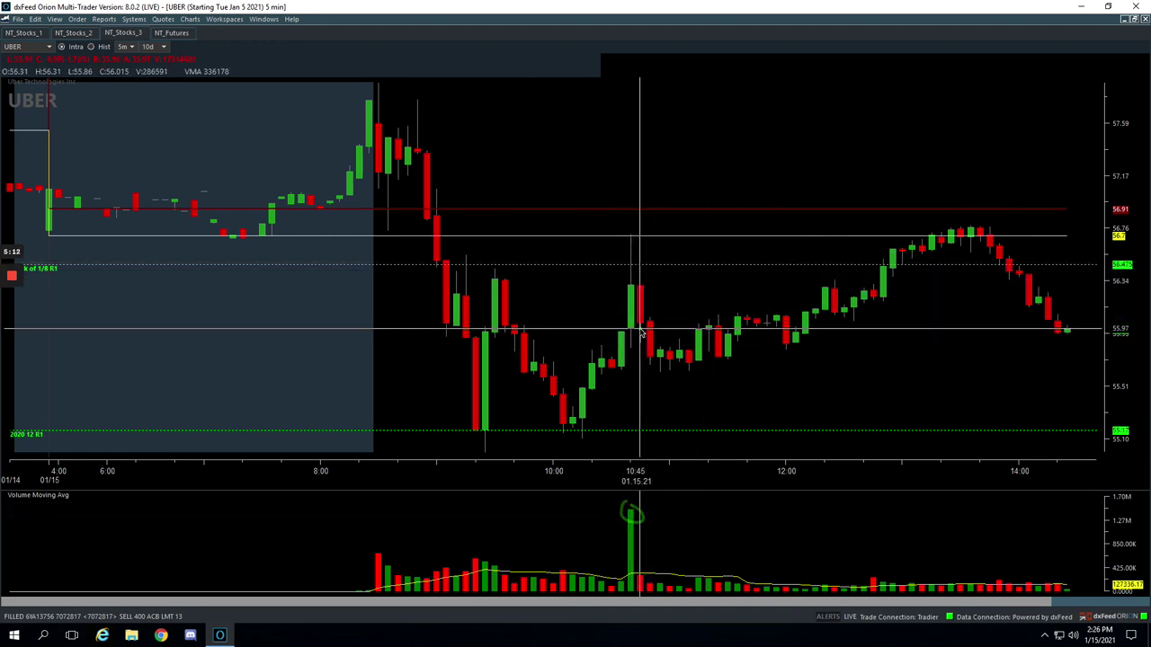
mouse_move(639, 329)
mouse_down()
mouse_move(650, 359)
mouse_move(804, 318)
mouse_move(886, 274)
mouse_up()
click(651, 360)
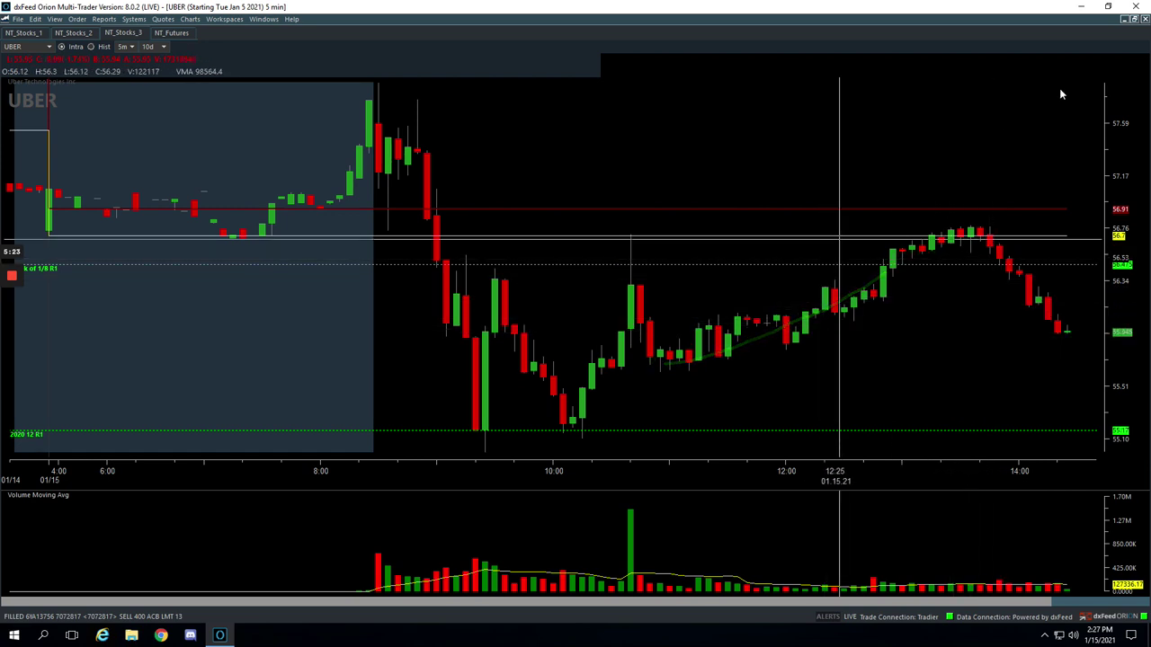
click(1134, 18)
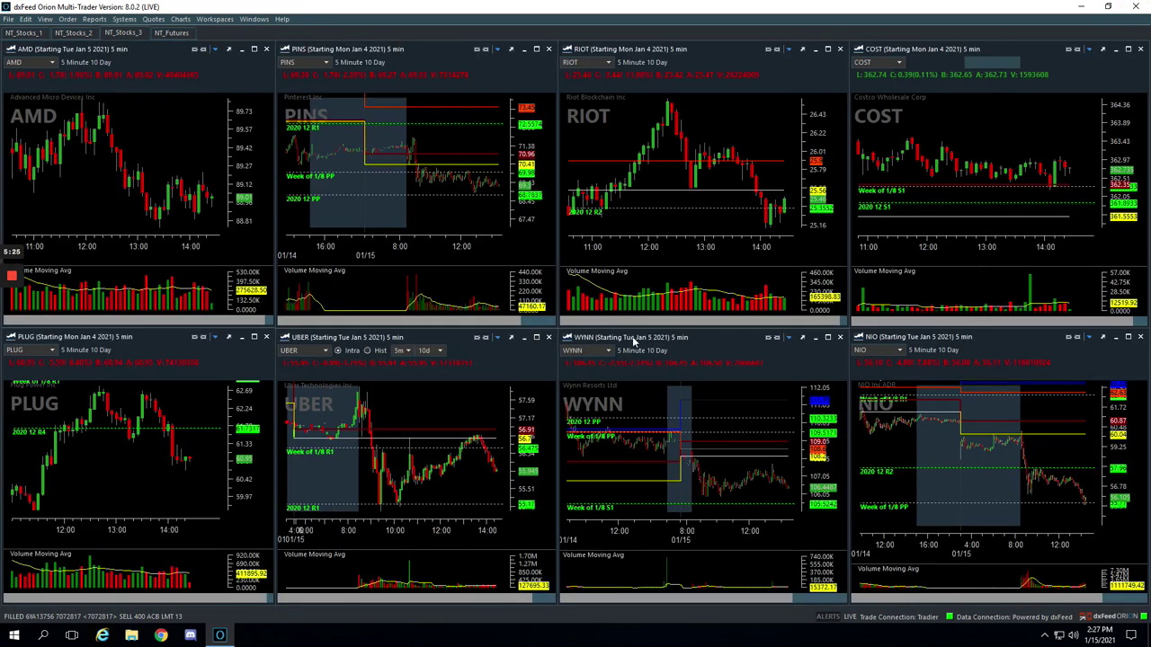
Review the enlarged WYNN chart, marking the morning volume peak and tracing the move from the 09:30 candle.
click(828, 340)
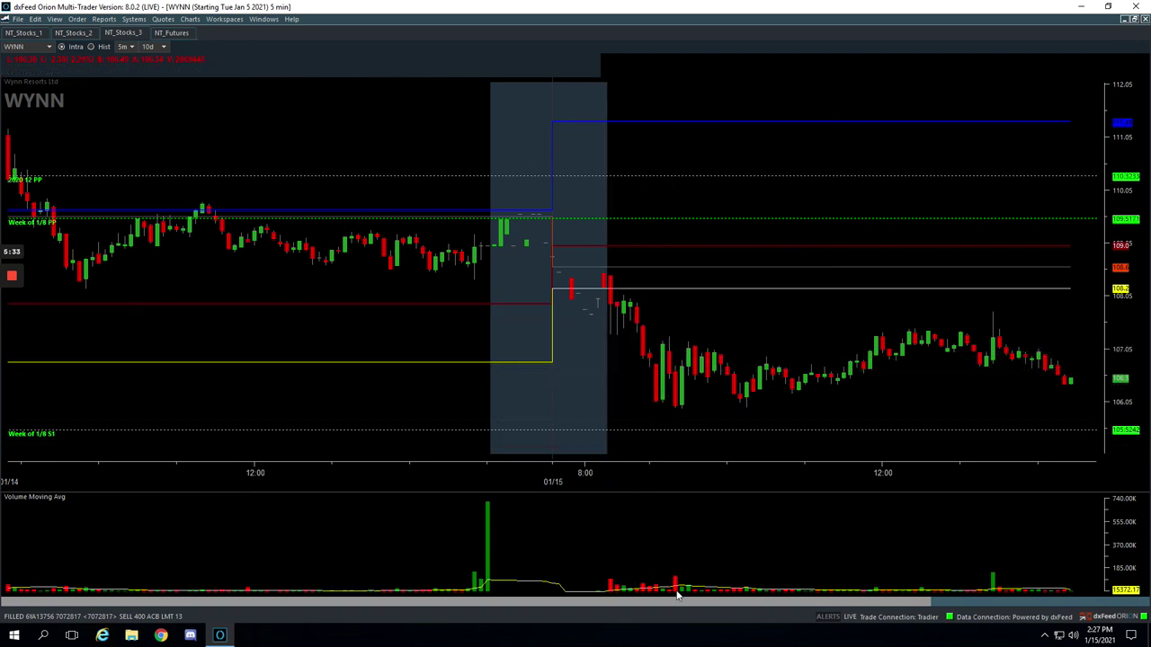
click(673, 573)
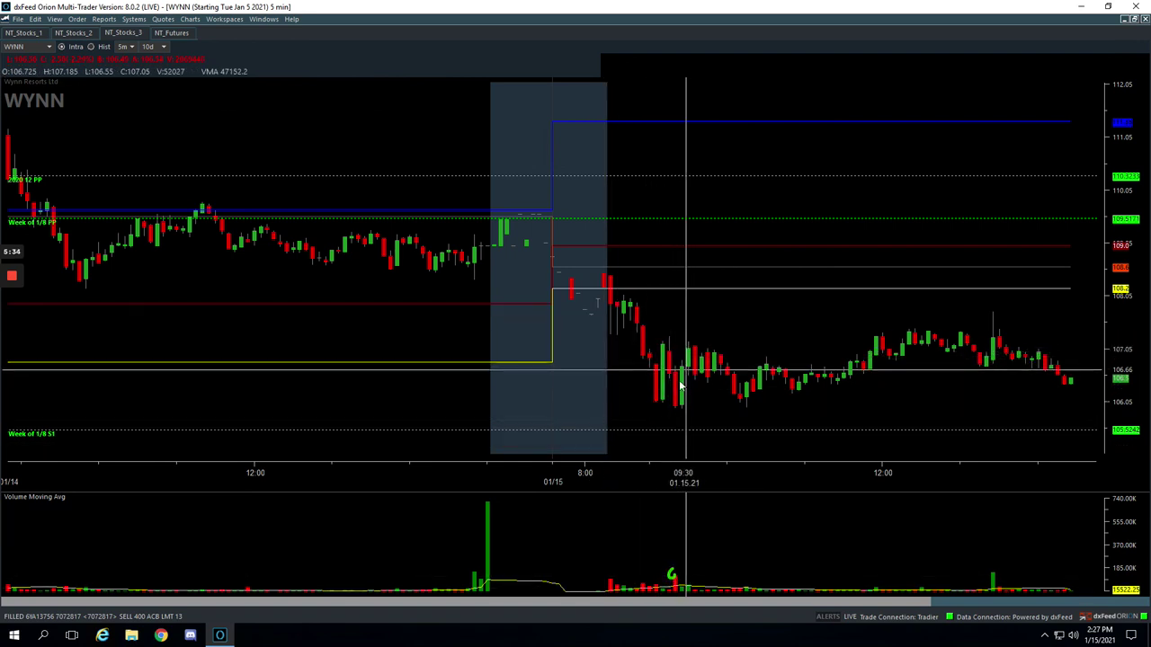
click(688, 352)
mouse_move(688, 351)
mouse_down()
mouse_move(737, 401)
mouse_move(760, 385)
mouse_move(802, 389)
mouse_up()
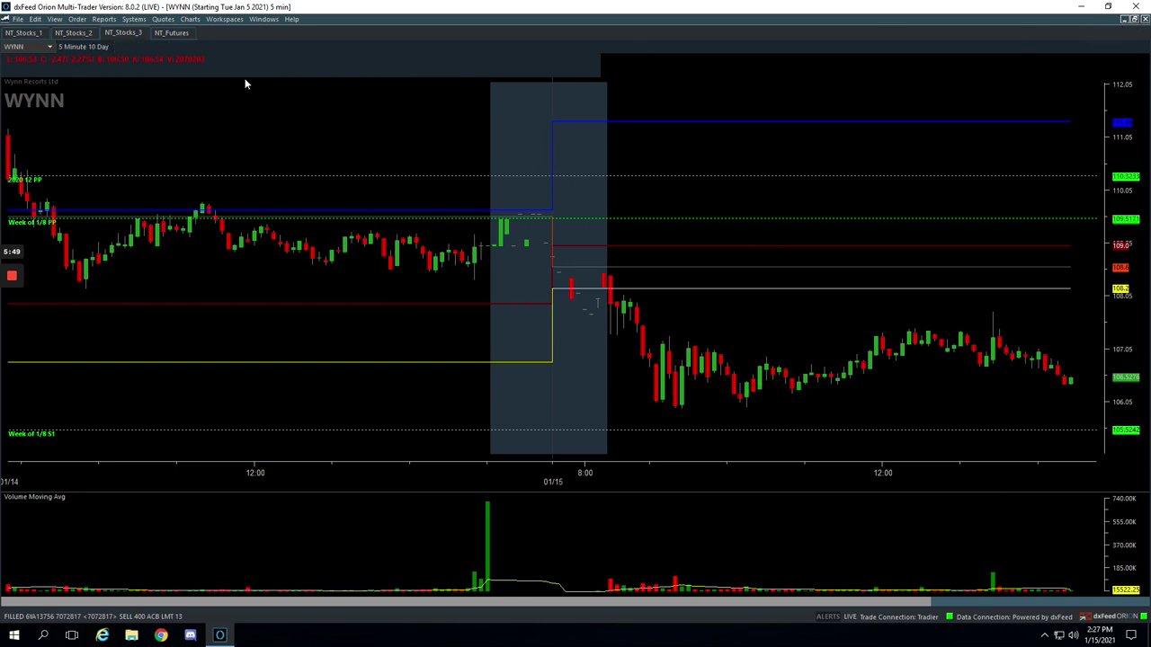
Switch to the Day Trading Tracker spreadsheet and circle the Mighty Ninety weekly P/L, trade count and winning percentage for the week of 1/11/21.
click(32, 20)
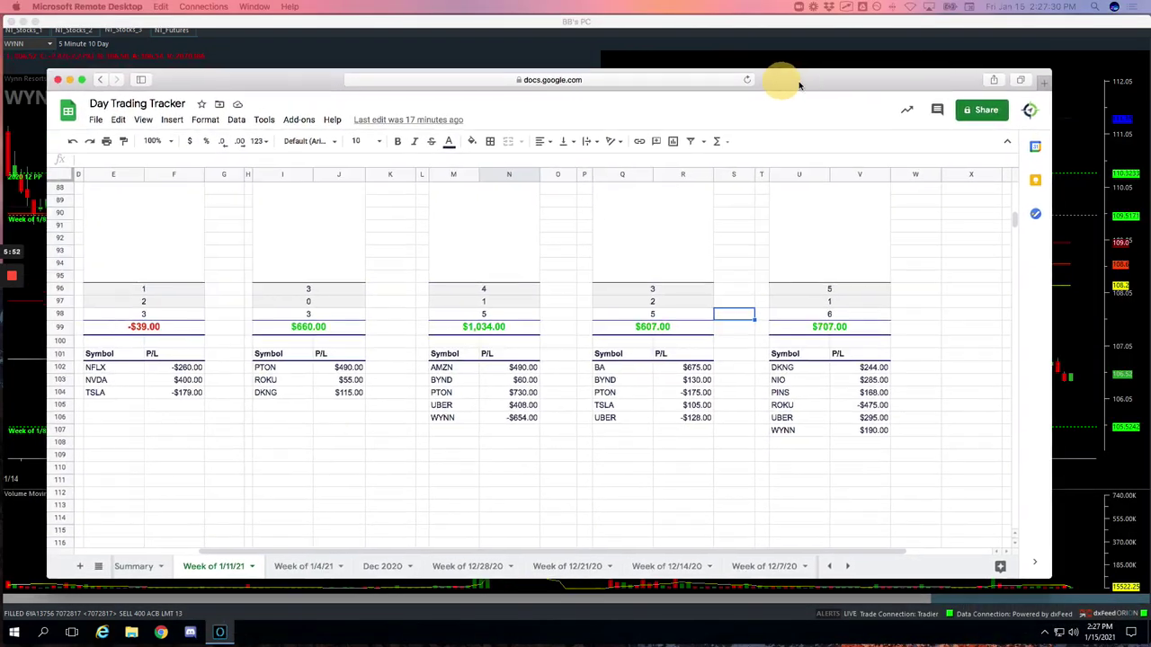
scroll(684, 254, left, 3)
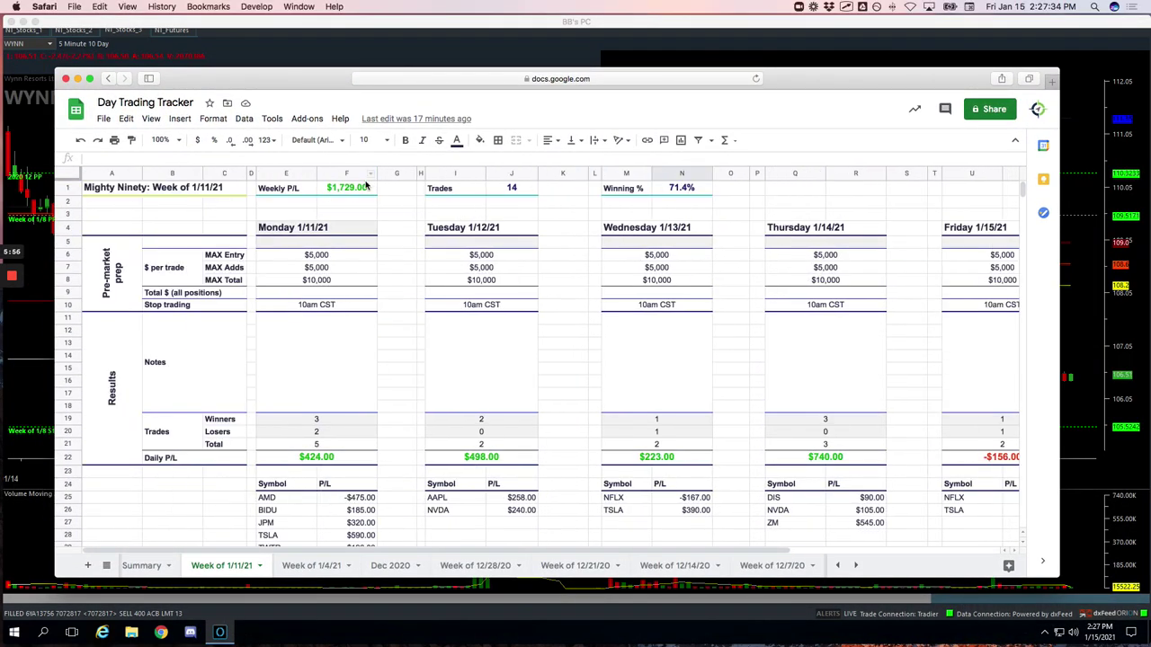
mouse_move(375, 184)
mouse_down()
mouse_move(403, 206)
mouse_move(415, 176)
mouse_up()
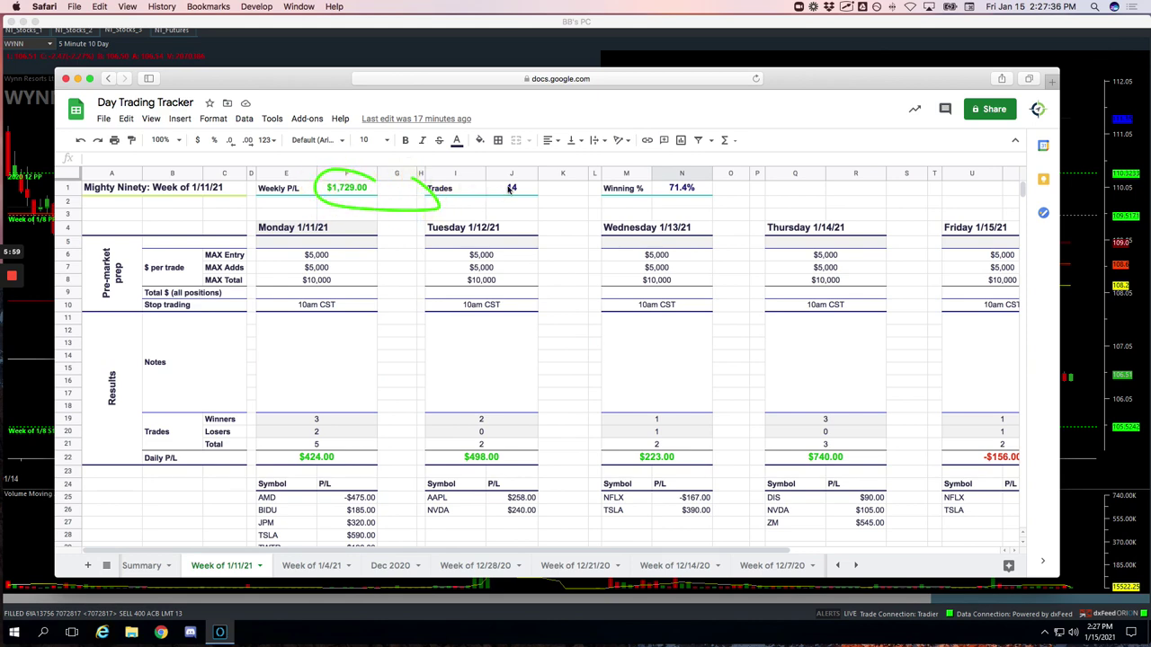
drag(496, 183, 530, 187)
mouse_move(692, 176)
mouse_down()
mouse_move(643, 209)
mouse_move(706, 203)
mouse_up()
Review the Runners section of the week of 1/11/21 in a widened window, circling its weekly P/L, trade count and winning percentage.
scroll(769, 282, down, 3)
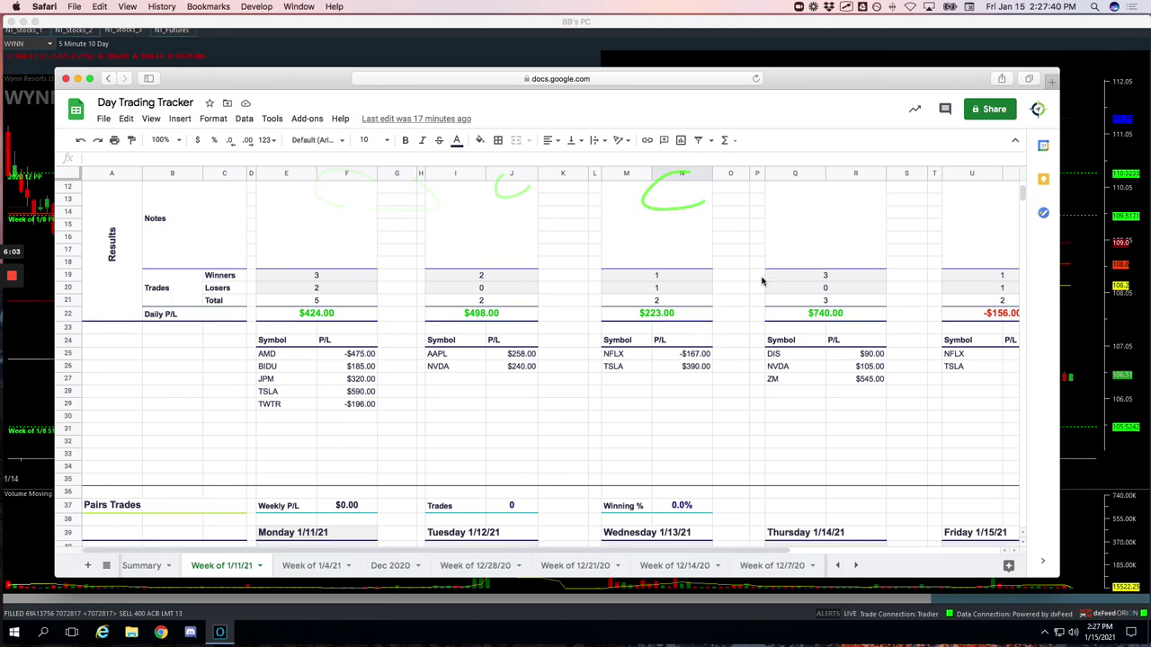
scroll(763, 280, down, 10)
scroll(629, 301, down, 5)
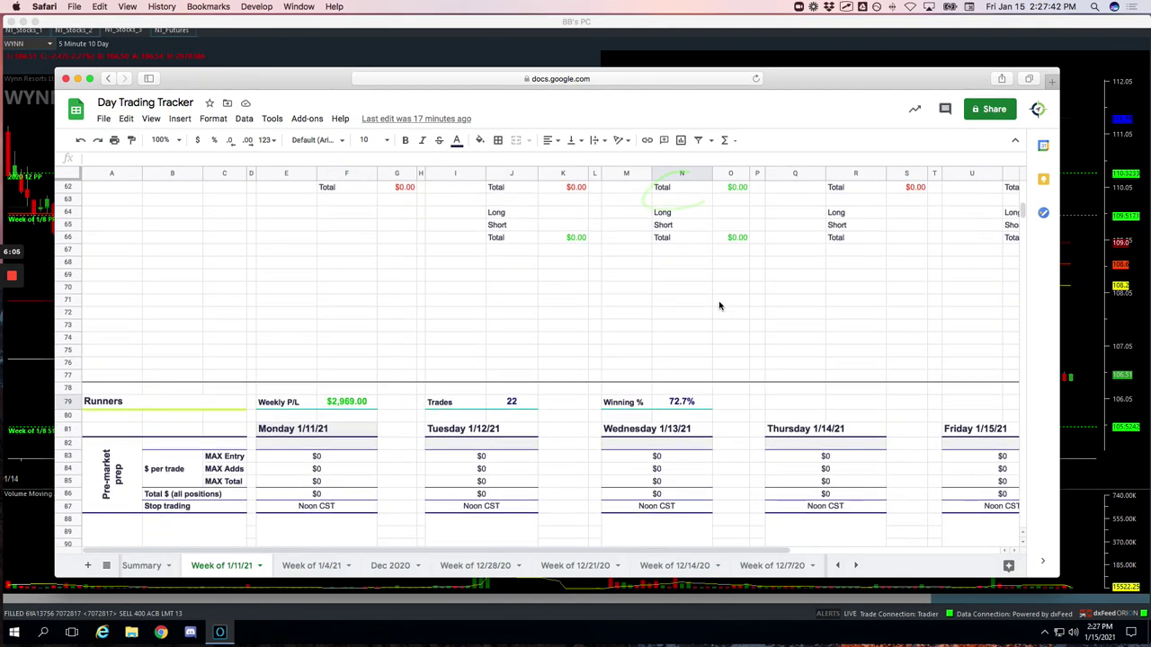
drag(1061, 306, 1134, 305)
scroll(719, 341, down, 2)
scroll(719, 341, down, 8)
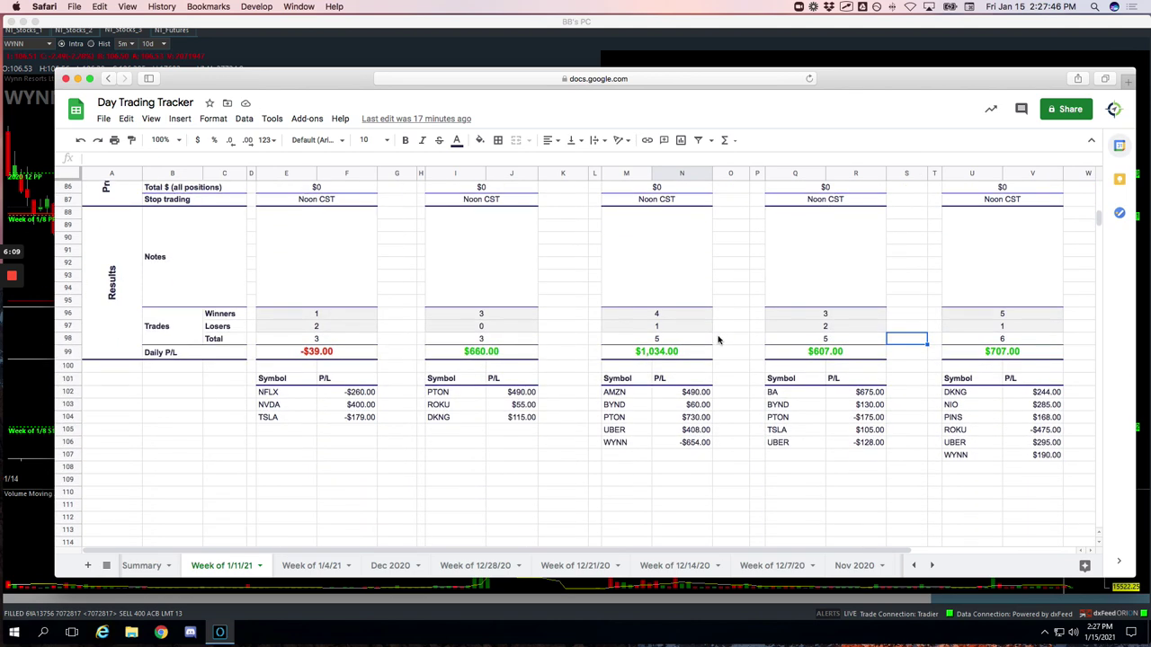
scroll(717, 338, up, 5)
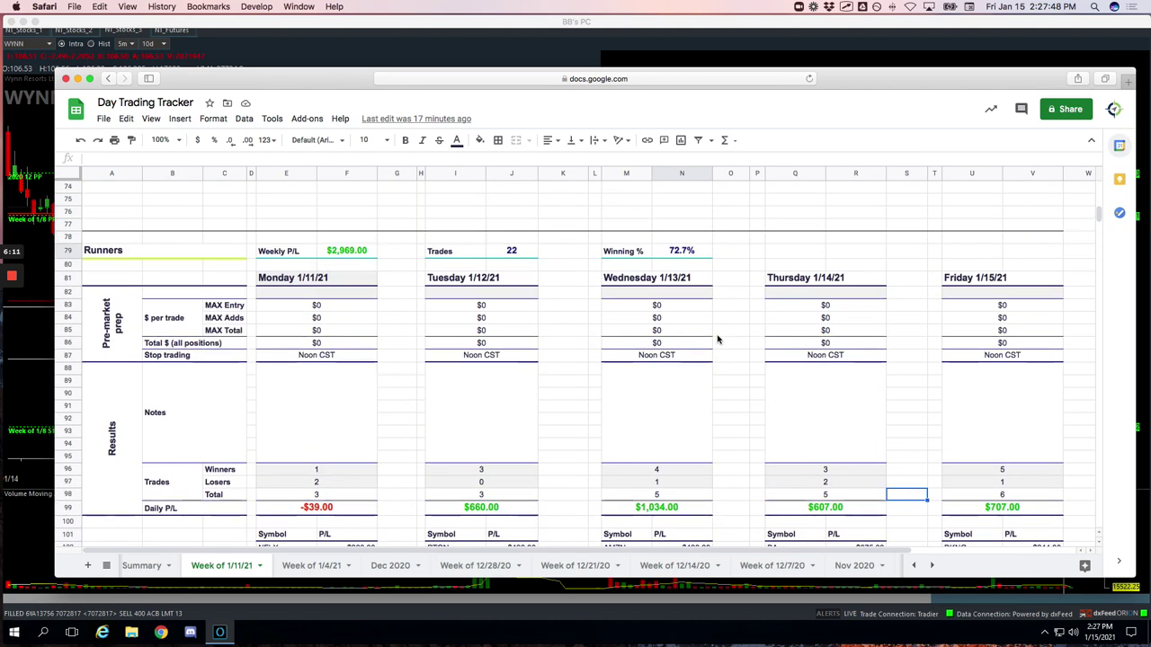
drag(339, 239, 376, 249)
drag(527, 249, 506, 248)
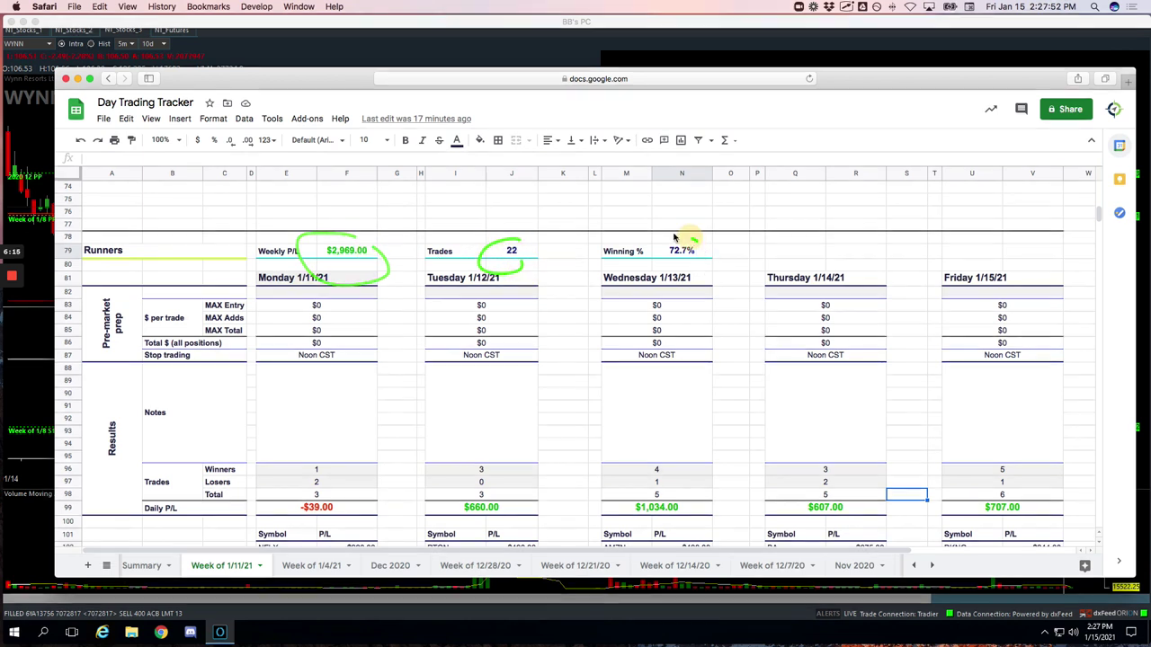
mouse_move(676, 237)
mouse_down()
mouse_move(707, 240)
mouse_move(711, 254)
mouse_up()
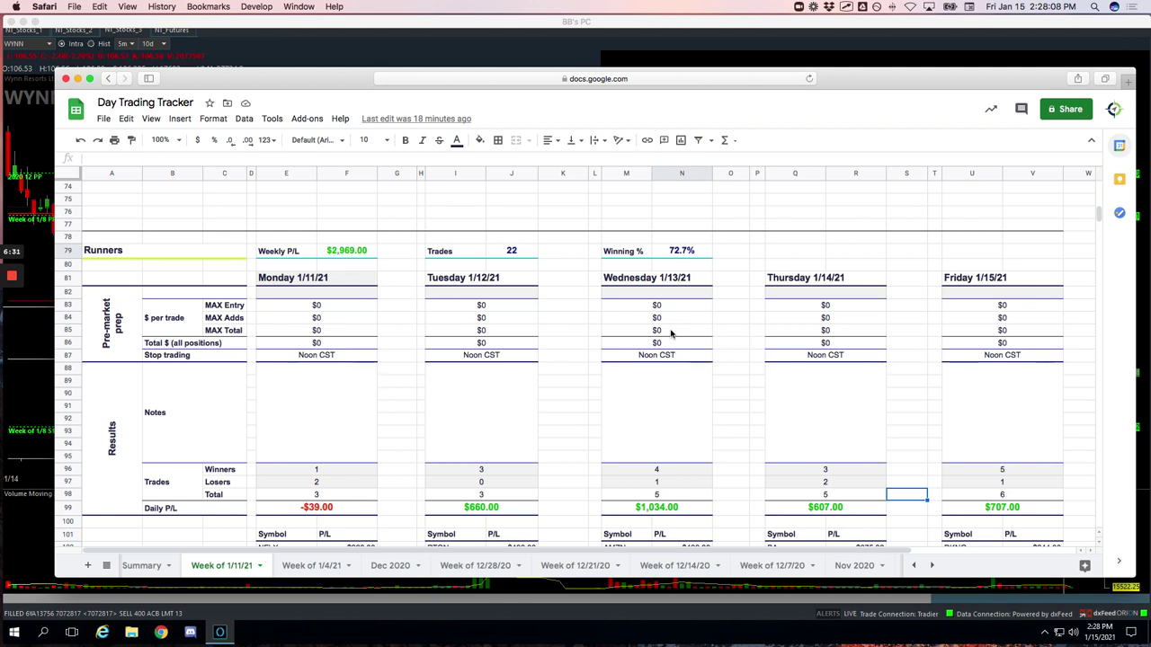
scroll(670, 334, down, 1)
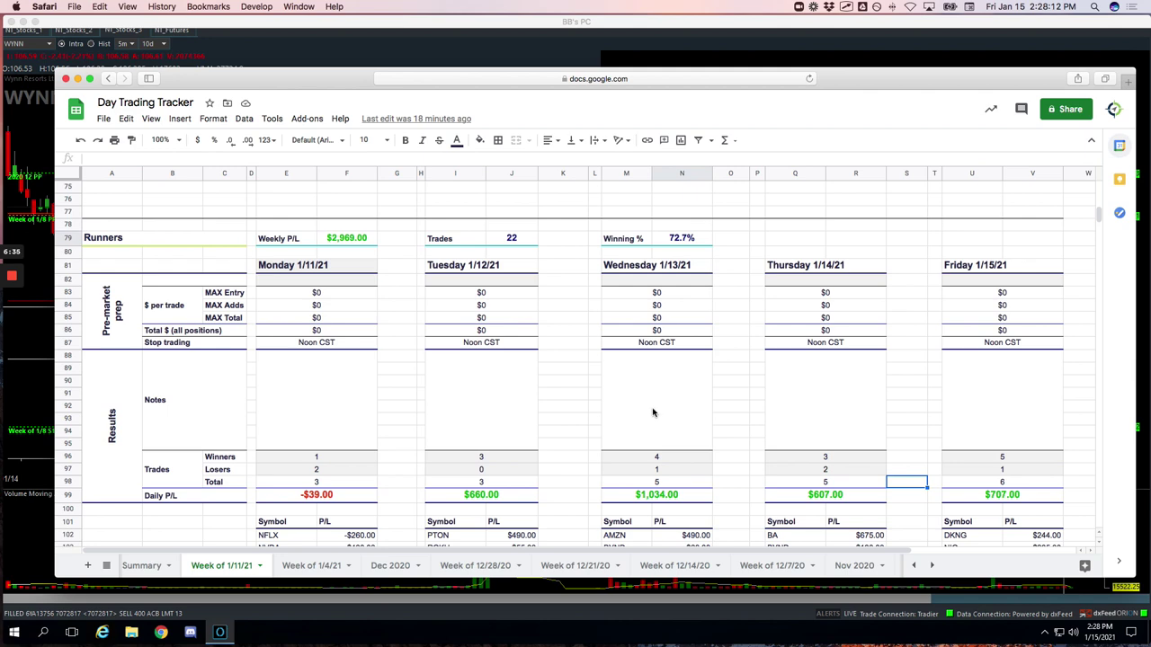
Circle each Runners Daily P/L from Monday 1/11/21 through Friday 1/15/21 in the weekly results.
scroll(652, 412, down, 5)
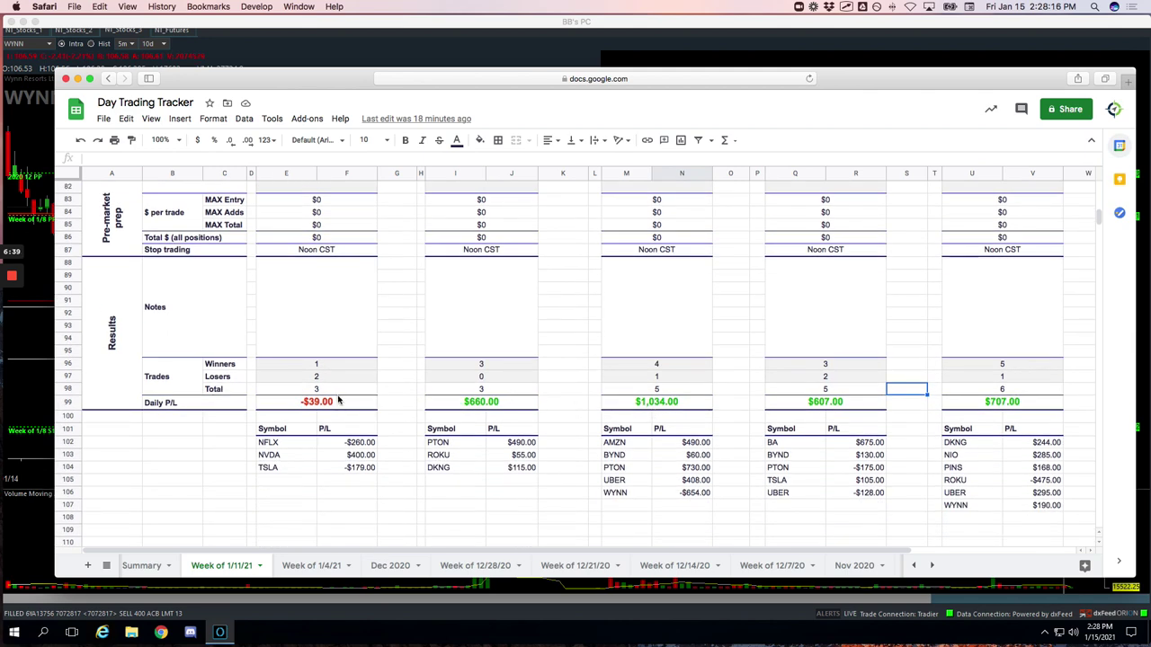
drag(325, 389, 358, 404)
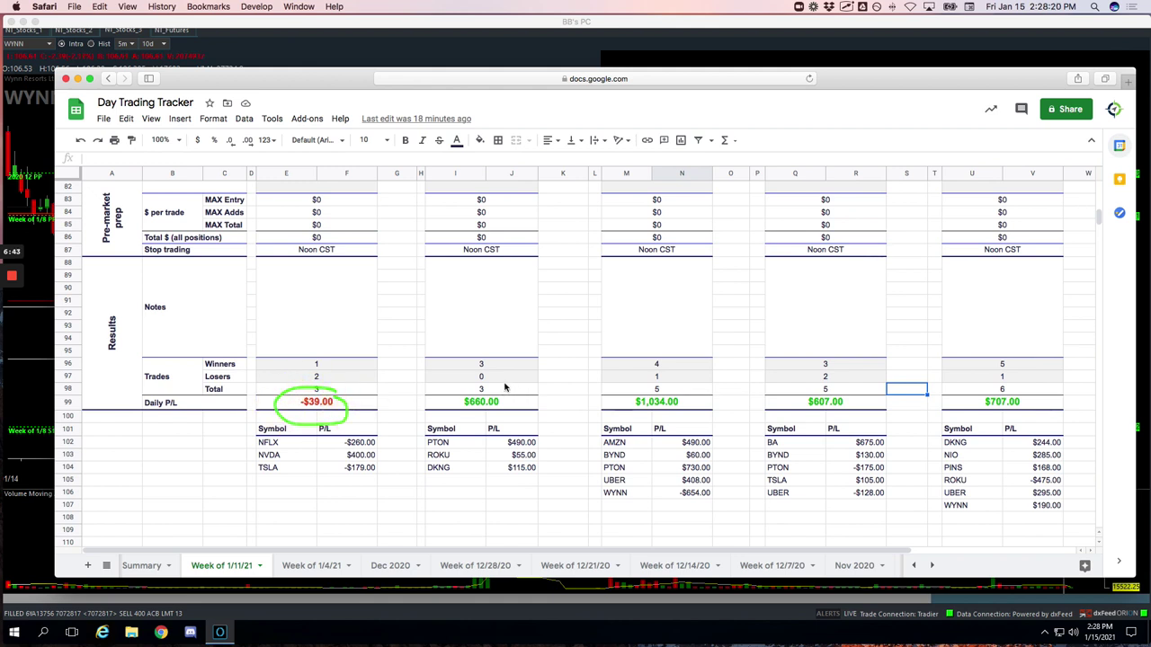
drag(506, 386, 529, 430)
mouse_move(687, 388)
mouse_down()
mouse_move(612, 409)
mouse_move(719, 407)
mouse_up()
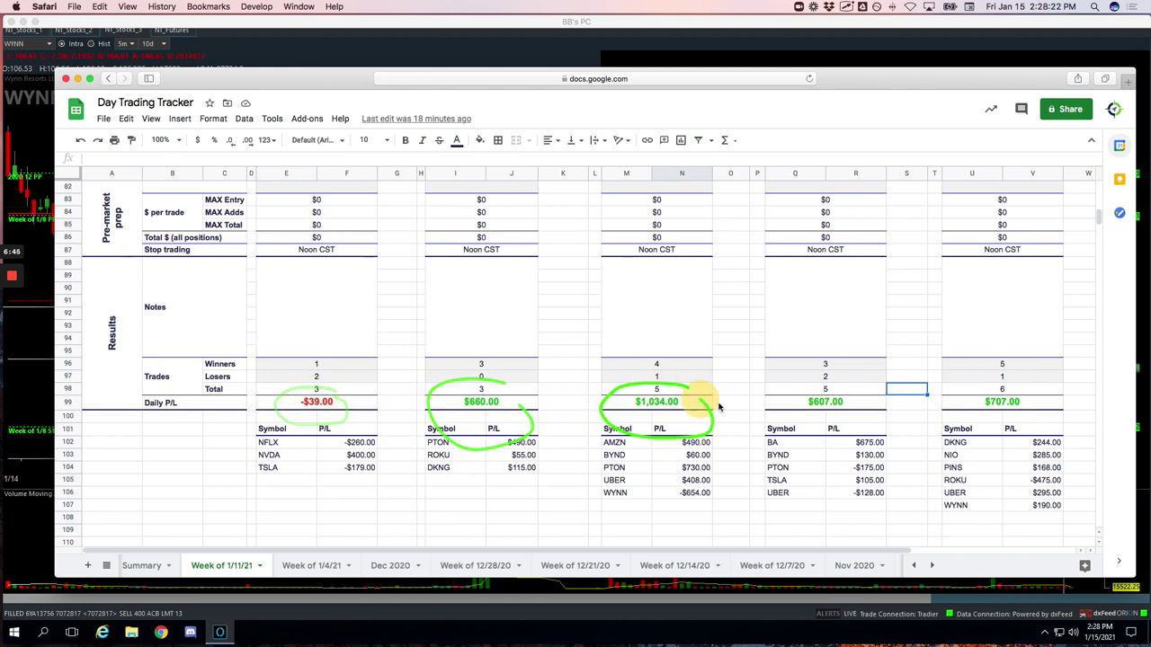
mouse_move(861, 388)
mouse_down()
mouse_move(820, 386)
mouse_move(864, 403)
mouse_move(862, 386)
mouse_up()
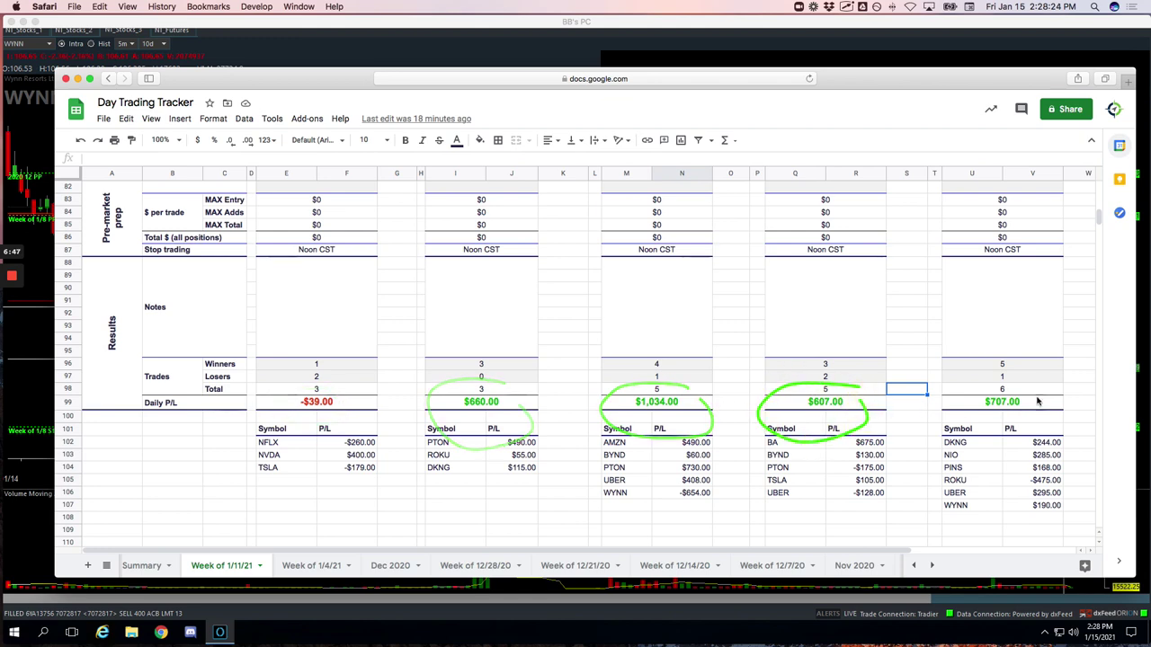
mouse_move(1037, 402)
mouse_down()
mouse_move(994, 434)
mouse_move(1037, 402)
mouse_up()
scroll(1023, 402, down, 2)
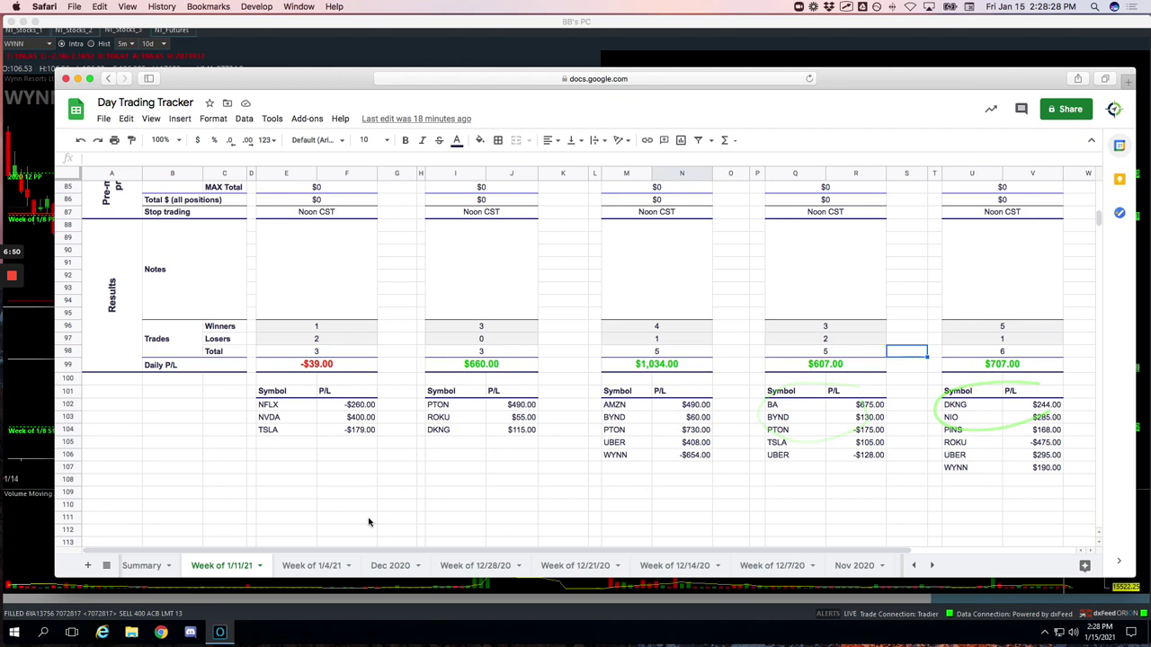
Open the Summary sheet and enlarge the browser window to show more of the weekly rows.
click(150, 565)
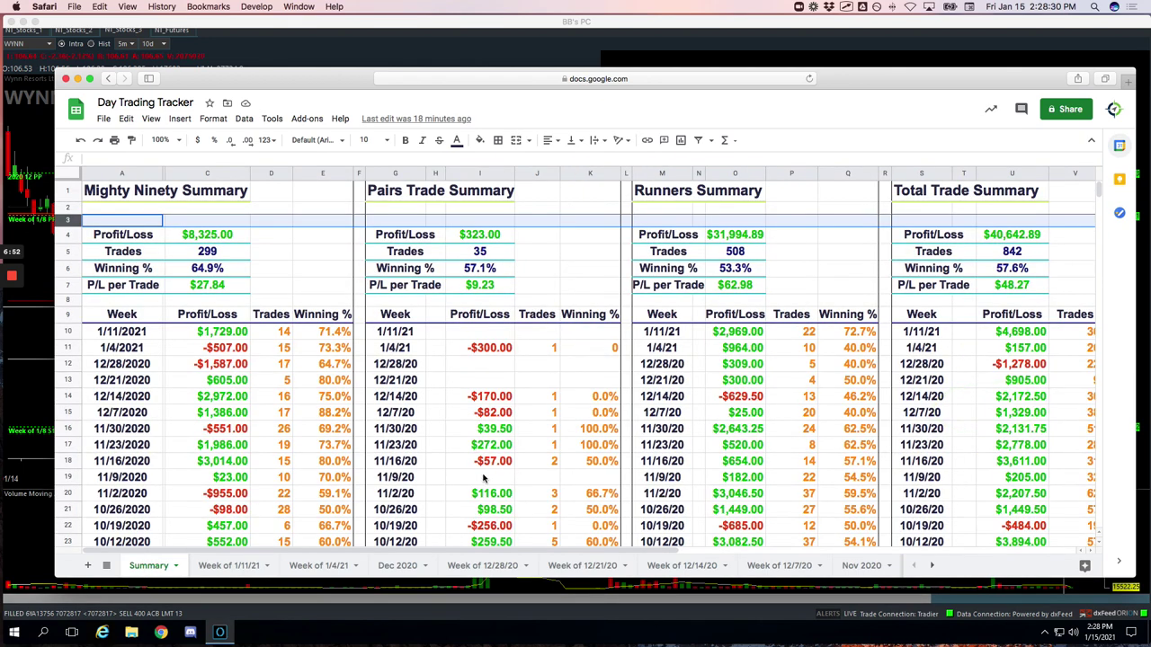
drag(52, 253, 11, 253)
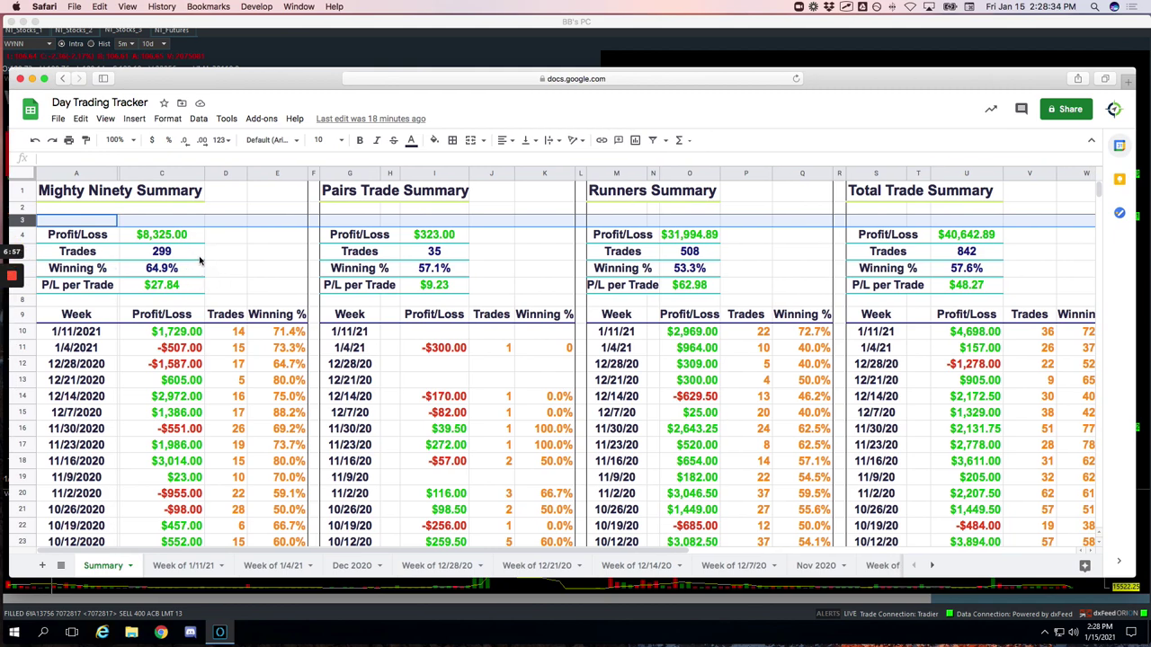
scroll(210, 303, down, 5)
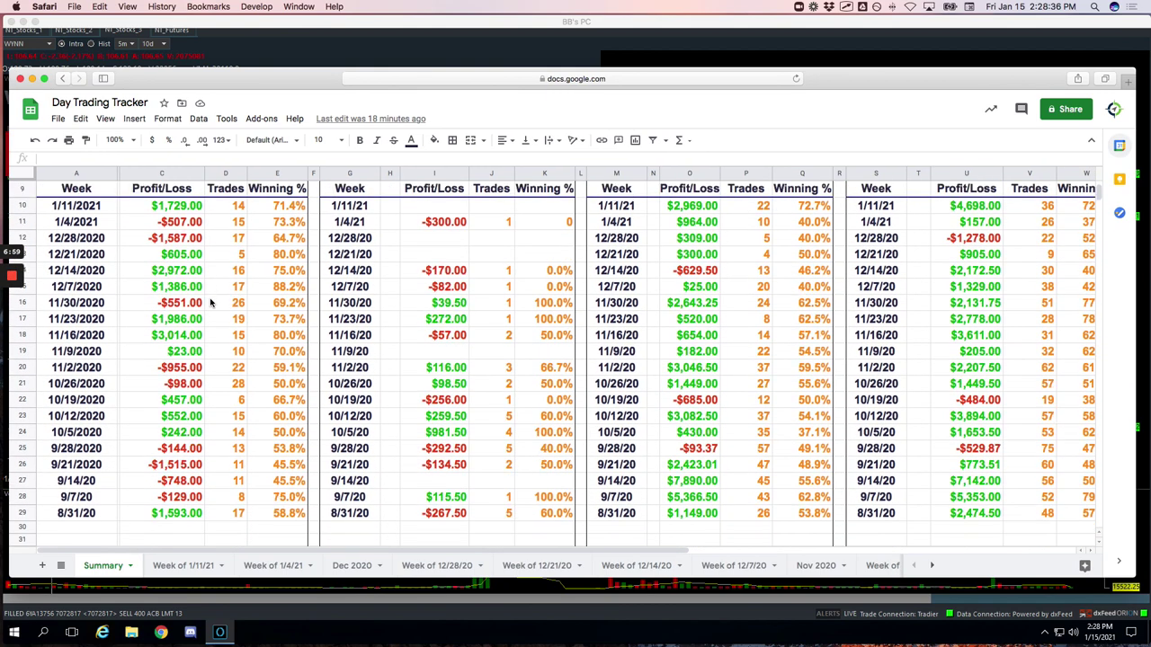
scroll(210, 303, up, 1)
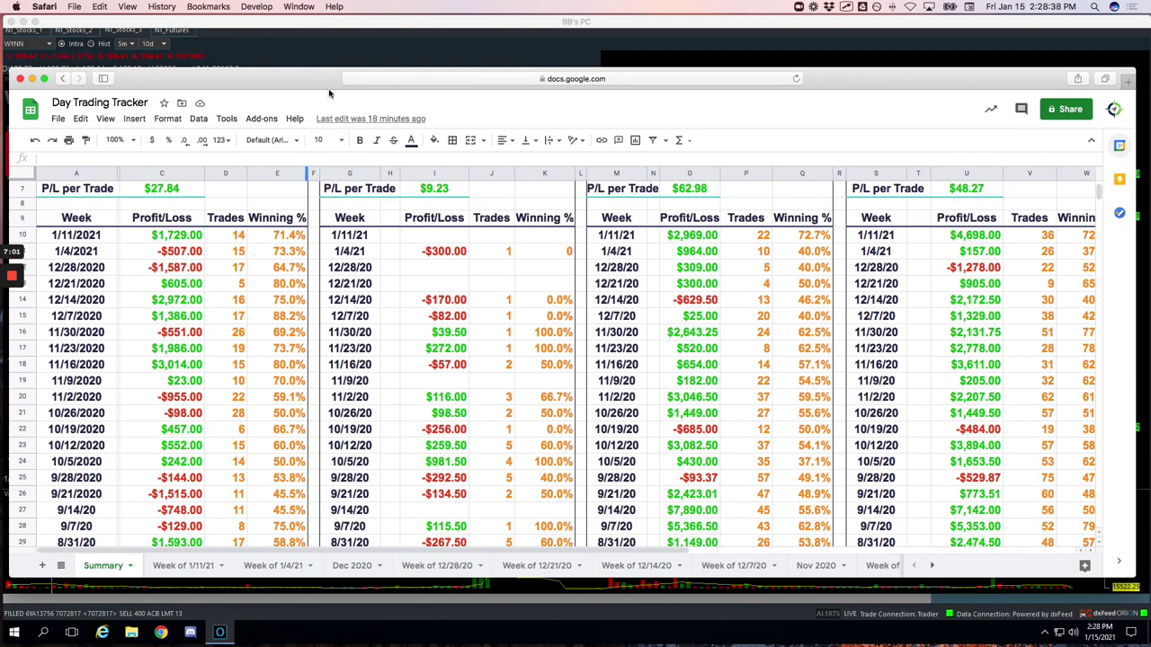
drag(330, 82, 329, 13)
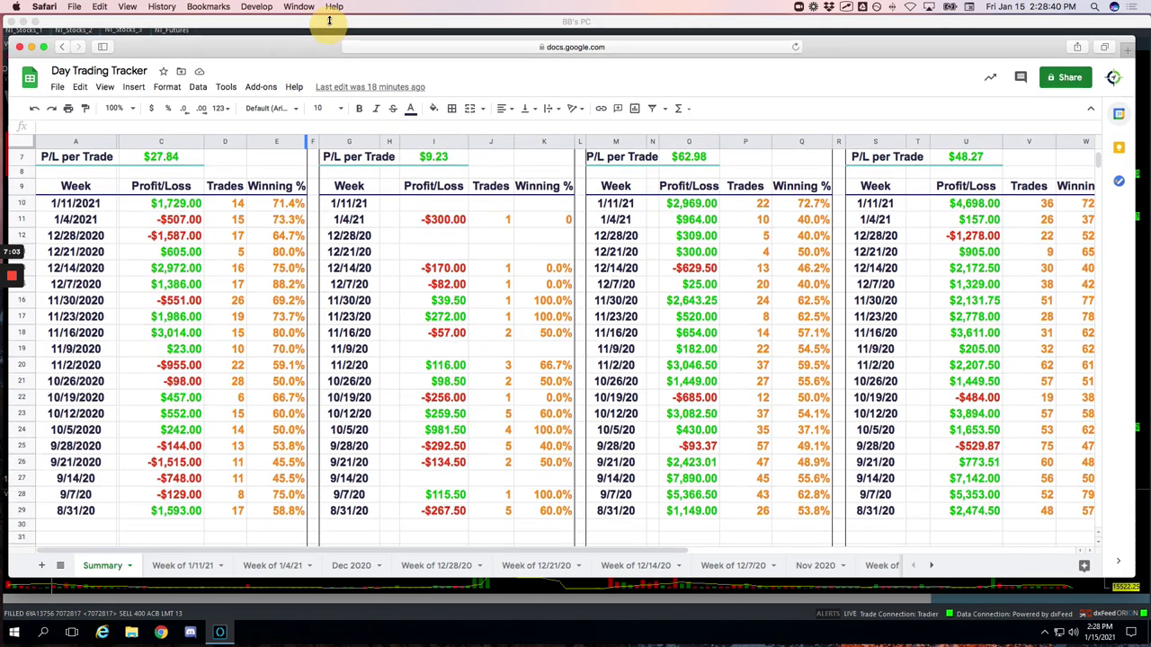
scroll(325, 281, up, 3)
scroll(328, 286, up, 2)
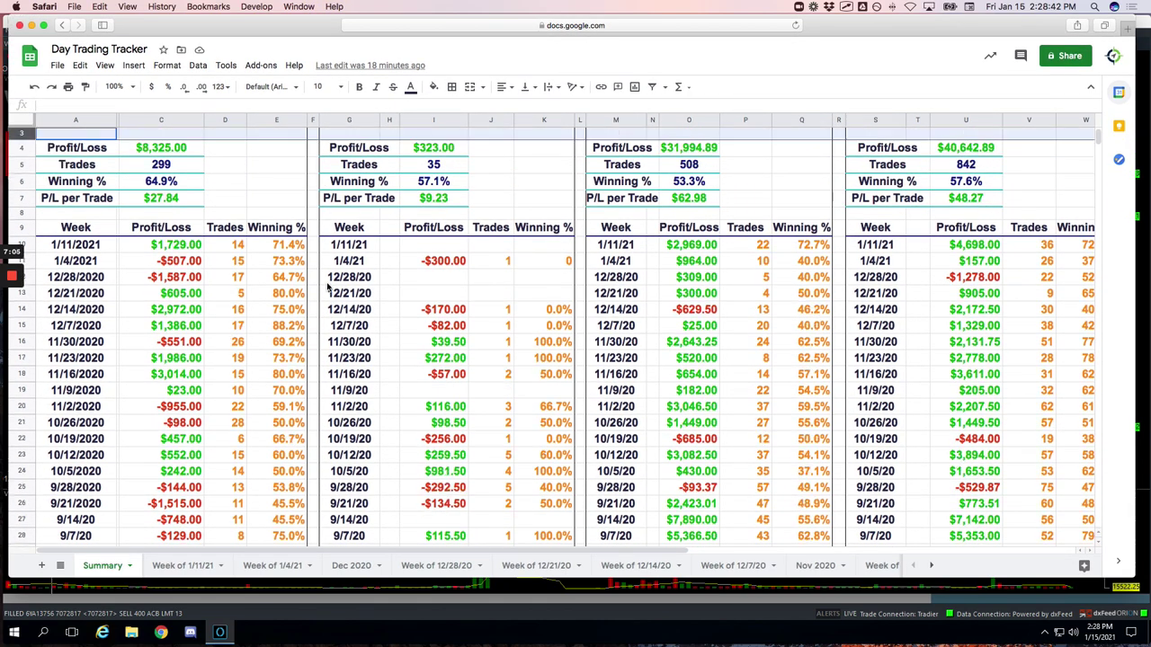
Circle the overall Profit/Loss of Mighty Ninety, Pairs Trade and Runners, plus the Runners overall and 1/11/21 winning percentages.
mouse_move(191, 154)
mouse_down()
mouse_move(157, 145)
mouse_move(146, 177)
mouse_move(191, 157)
mouse_up()
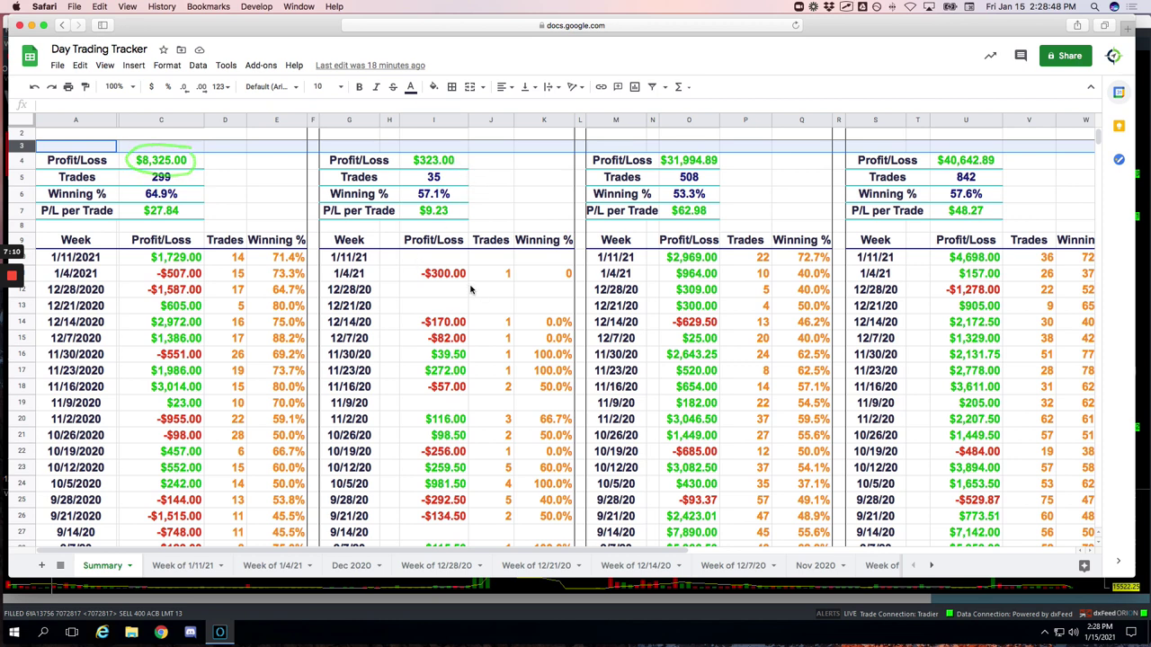
click(529, 182)
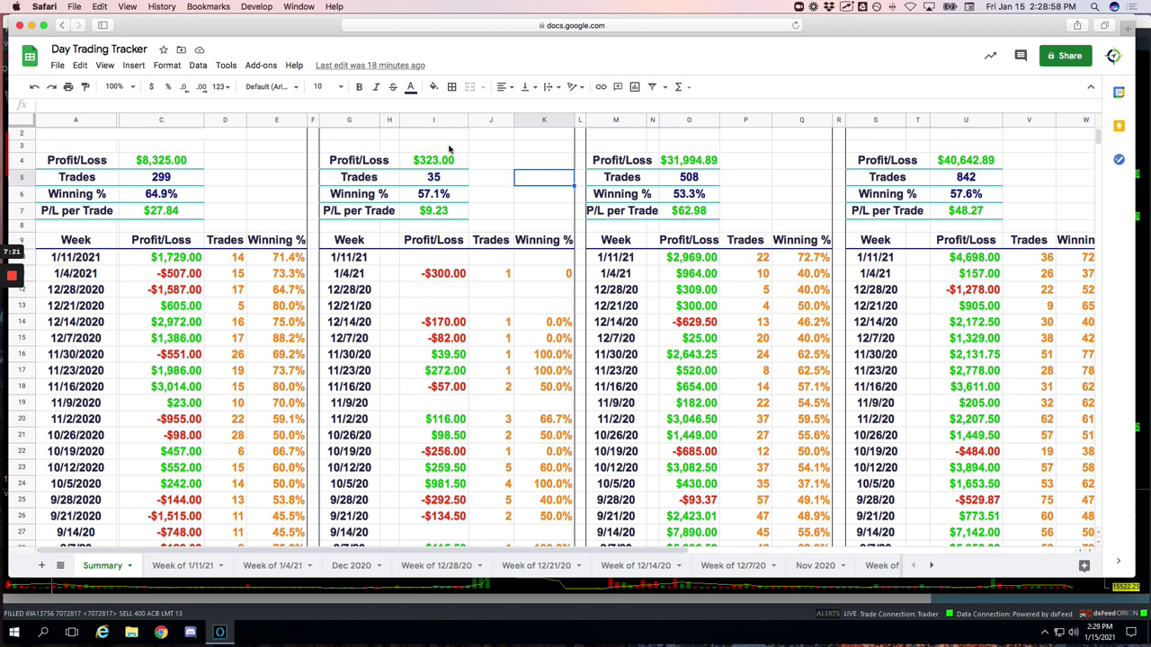
drag(450, 150, 452, 142)
mouse_move(717, 155)
mouse_down()
mouse_move(678, 149)
mouse_move(651, 175)
mouse_move(720, 169)
mouse_move(716, 159)
mouse_up()
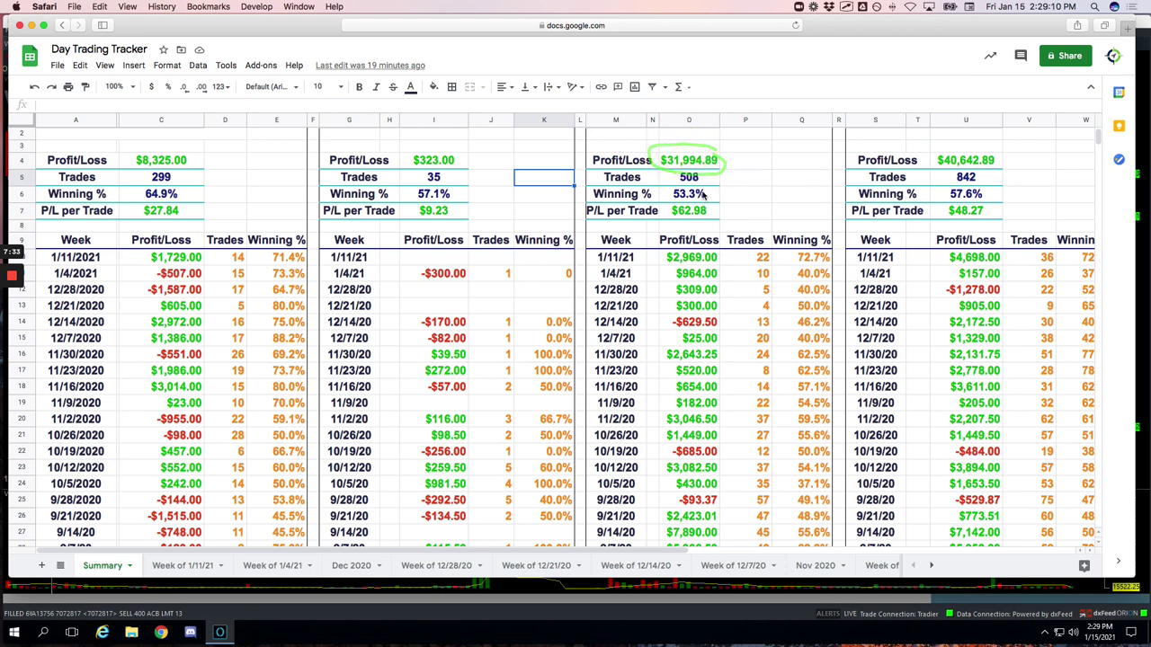
mouse_move(715, 187)
mouse_down()
mouse_move(668, 189)
mouse_move(663, 201)
mouse_move(710, 204)
mouse_move(715, 186)
mouse_move(674, 186)
mouse_up()
mouse_move(829, 257)
mouse_down()
mouse_move(791, 241)
mouse_move(795, 275)
mouse_move(827, 258)
mouse_up()
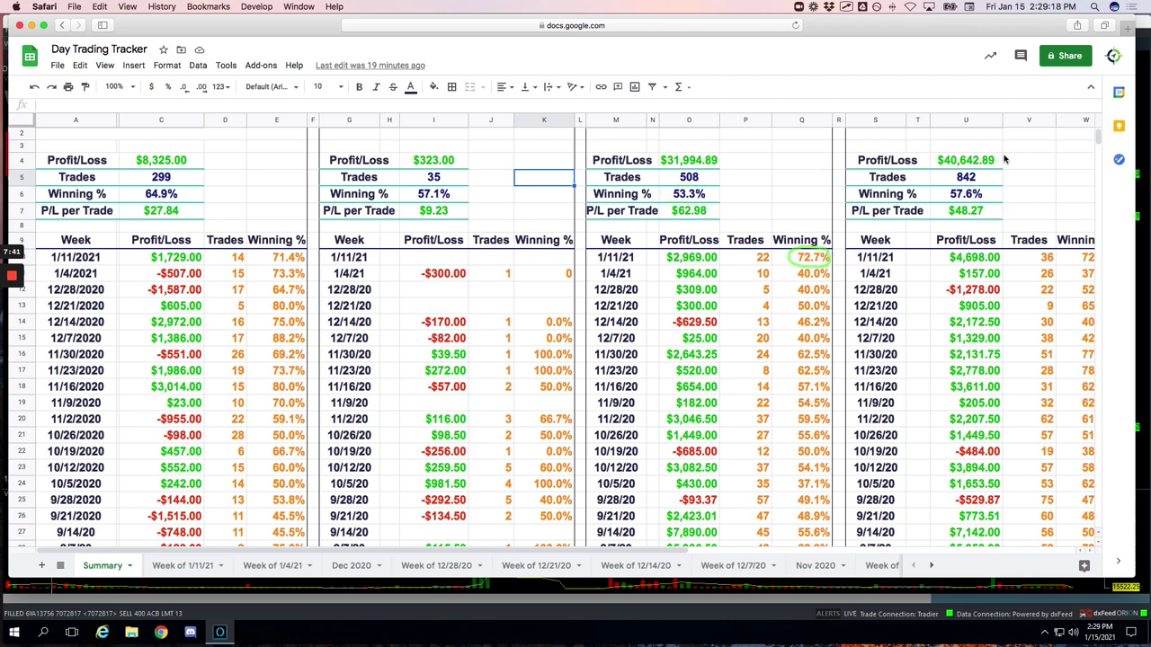
Mark the Total Trade Summary's overall and 1/11/21 Profit/Loss and compare the 9/14/20 and 9/7/20 weeks, circling their Runners Profit/Loss.
mouse_move(1007, 155)
mouse_down()
mouse_move(975, 148)
mouse_move(926, 166)
mouse_move(993, 176)
mouse_move(1014, 155)
mouse_up()
mouse_move(1002, 255)
mouse_down()
mouse_move(930, 249)
mouse_move(919, 266)
mouse_move(1021, 272)
mouse_up()
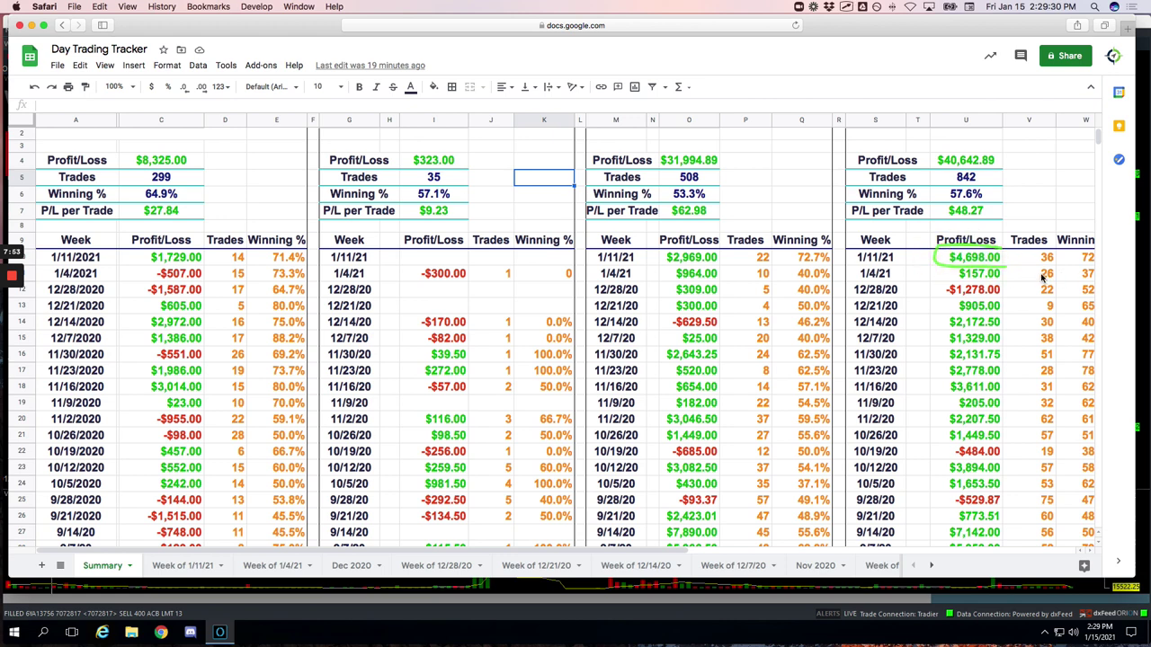
scroll(1041, 278, down, 1)
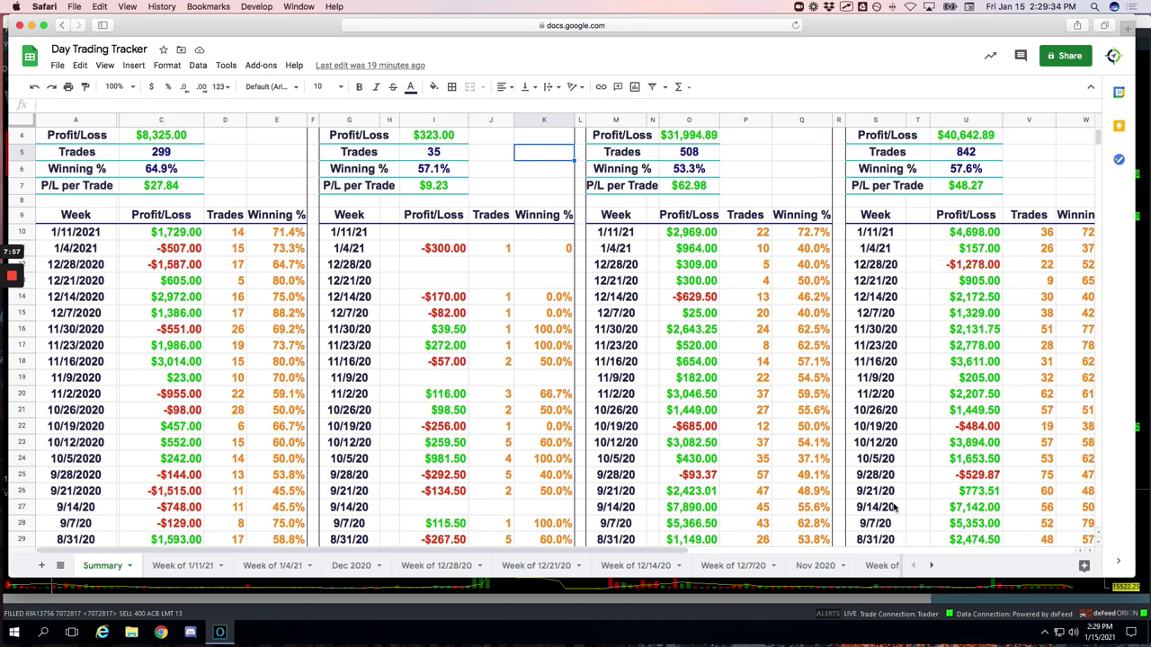
mouse_move(896, 506)
mouse_down()
mouse_move(860, 489)
mouse_move(871, 516)
mouse_move(940, 498)
mouse_move(951, 514)
mouse_up()
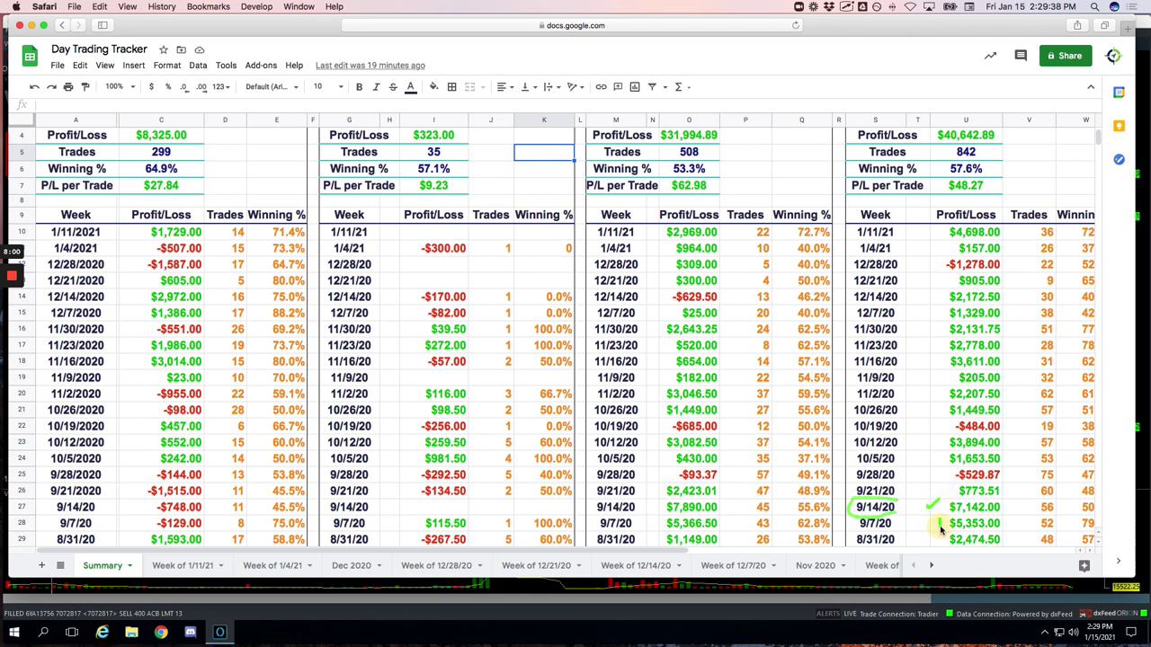
mouse_move(724, 505)
mouse_down()
mouse_move(670, 491)
mouse_move(668, 521)
mouse_move(721, 509)
mouse_move(716, 494)
mouse_up()
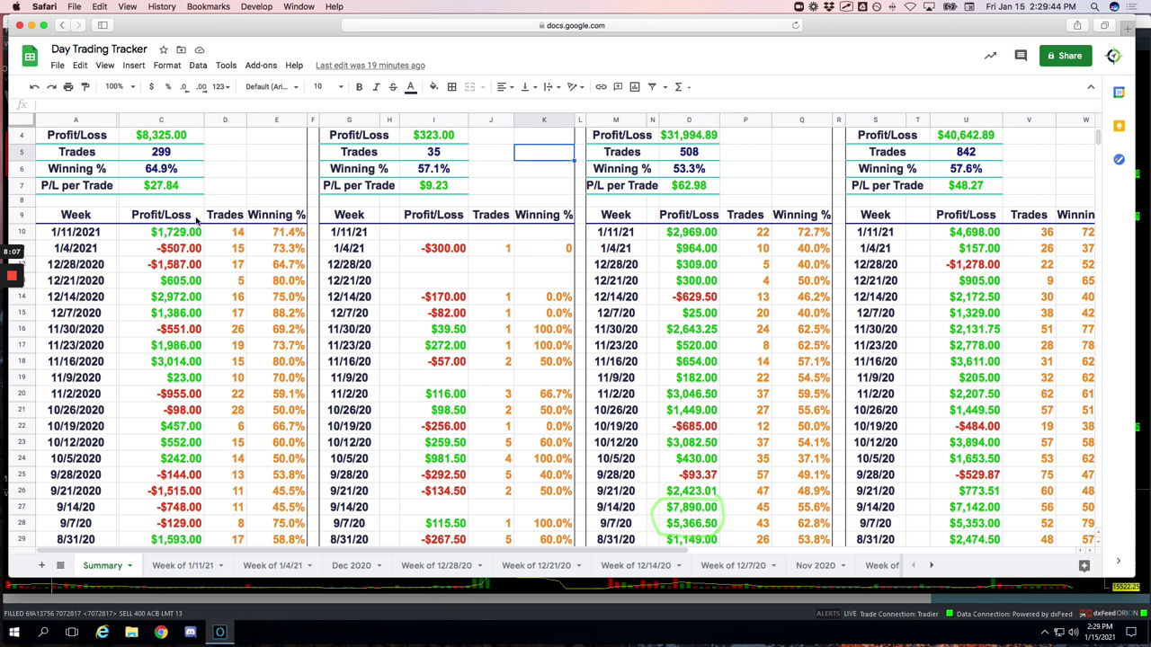
Mark the 1/11/21 week's Profit/Loss in the Mighty Ninety, Runners and Total Trade summaries.
mouse_move(191, 216)
mouse_down()
mouse_move(183, 263)
mouse_move(205, 226)
mouse_up()
mouse_move(718, 223)
mouse_down()
mouse_move(663, 250)
mouse_move(718, 220)
mouse_up()
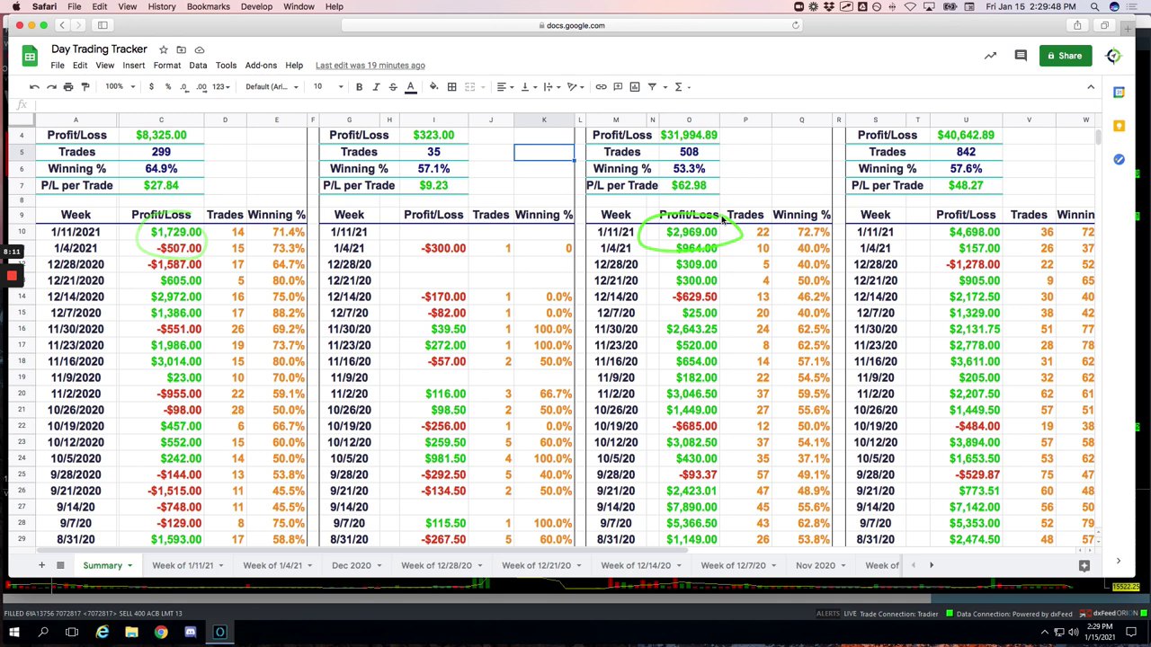
drag(949, 239, 1000, 239)
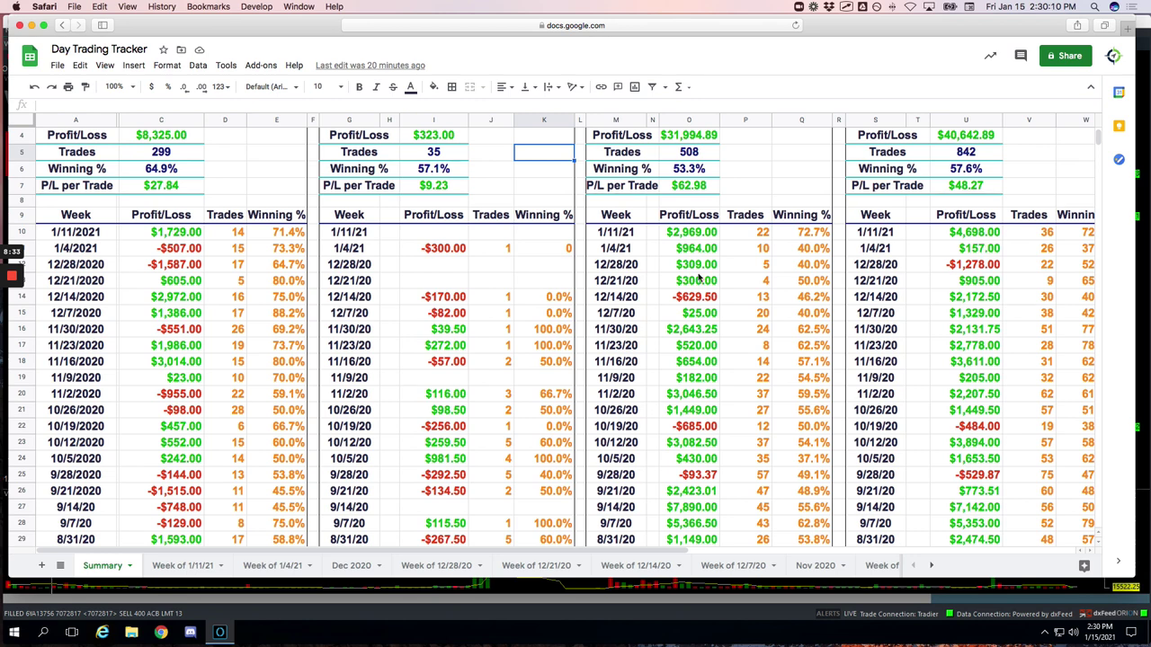
mouse_move(11, 302)
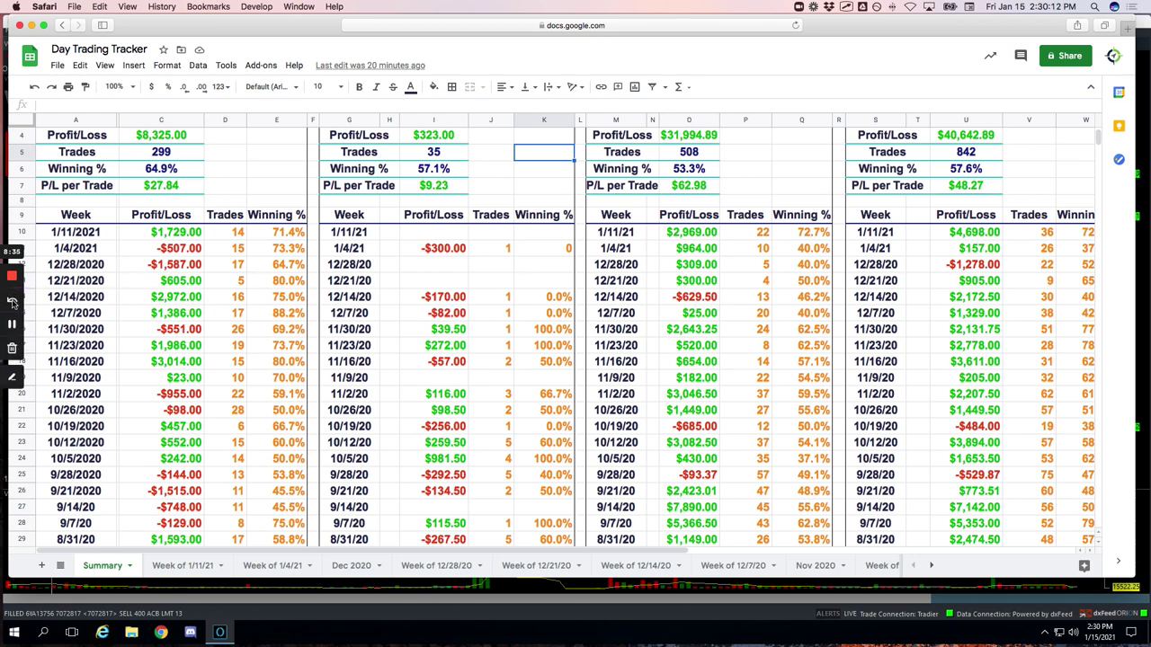